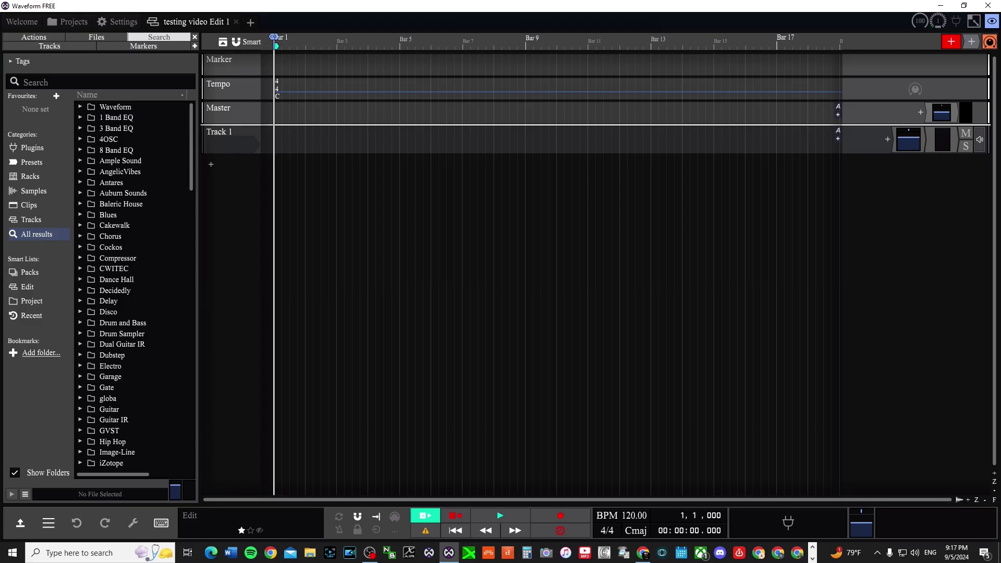
Confirm Track 1's input stays on Input 1 and arm the track for recording
click(232, 132)
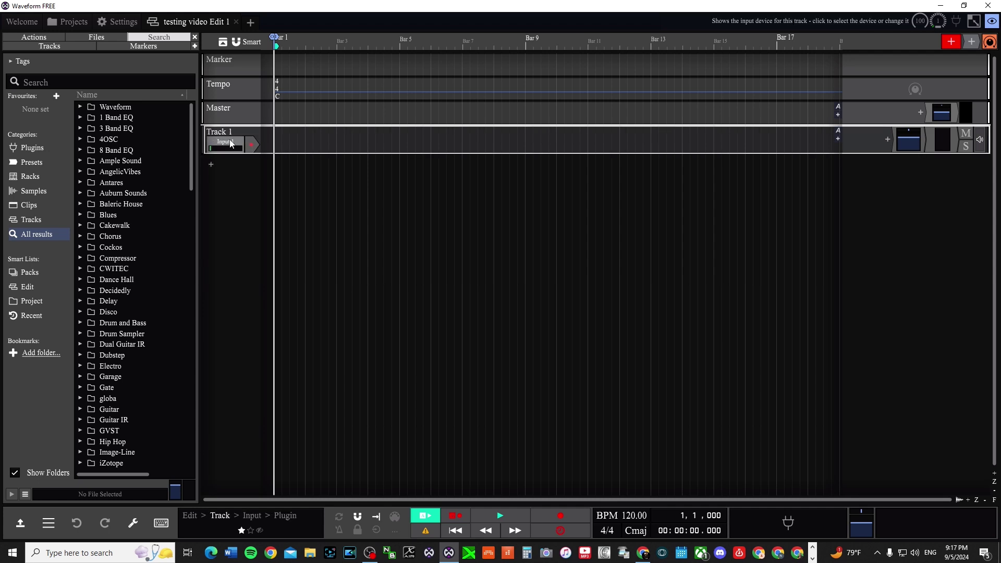
click(232, 143)
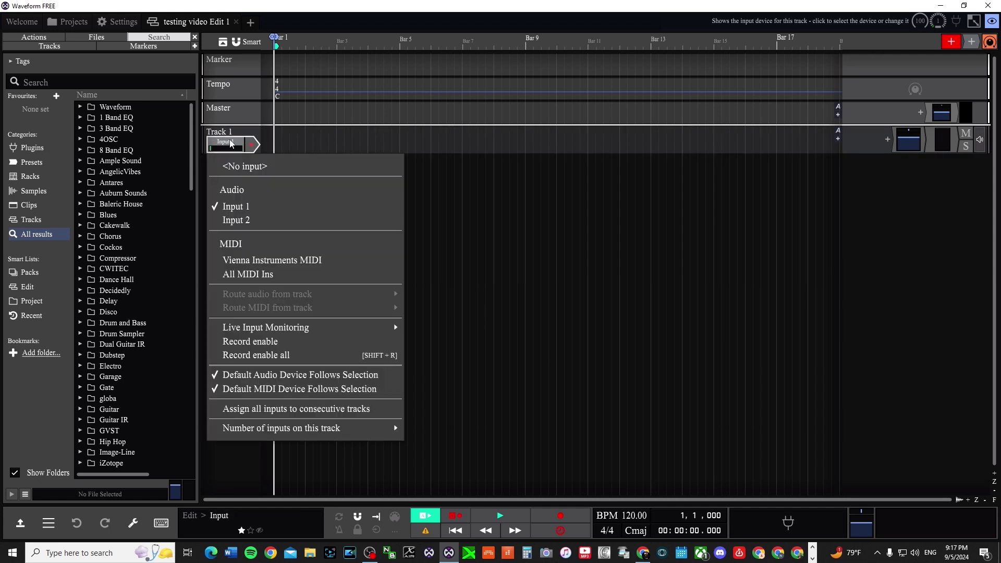
click(262, 205)
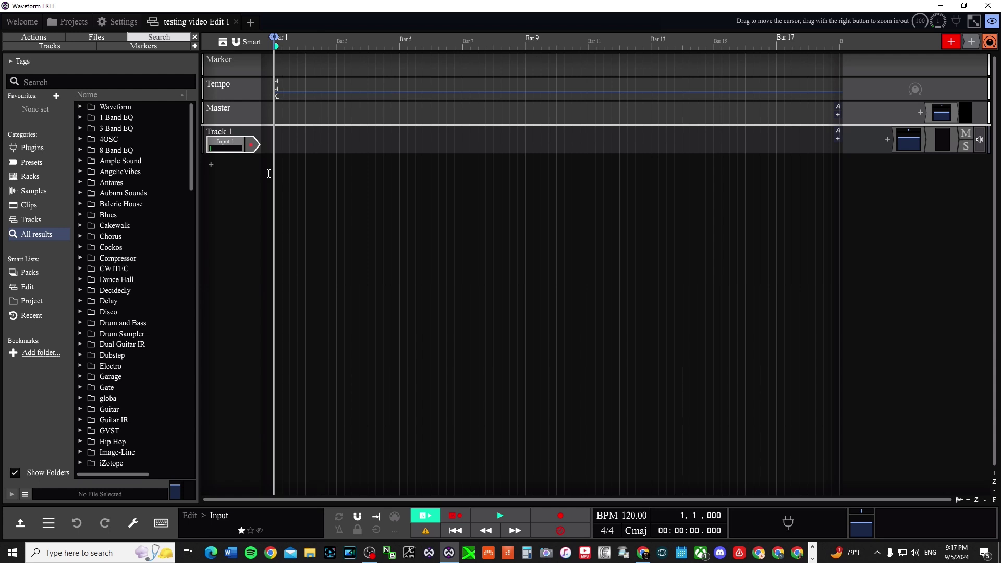
click(251, 145)
click(120, 21)
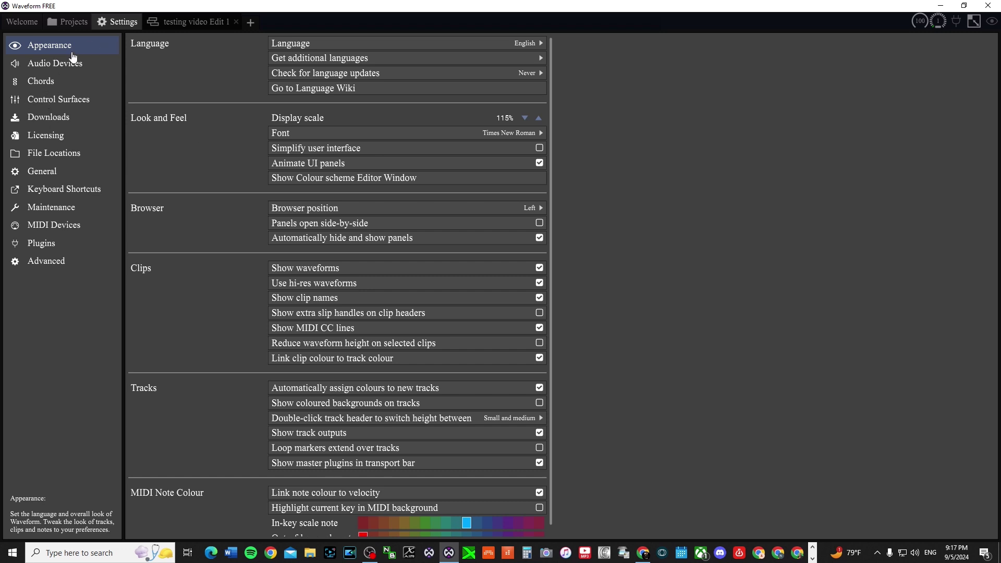
In Audio Devices settings, switch the device to the ZOOM L-8 ASIO Driver
click(44, 66)
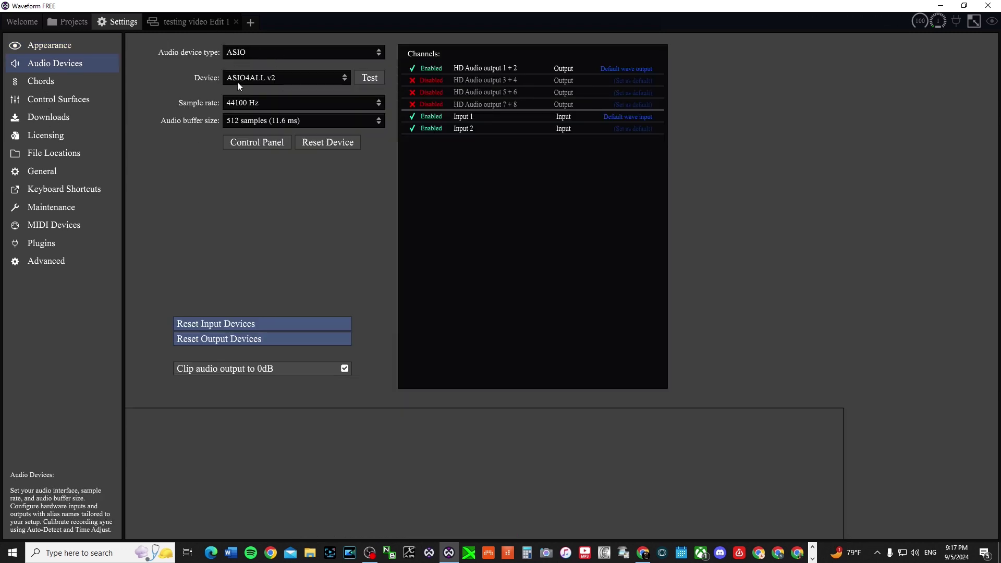
click(307, 81)
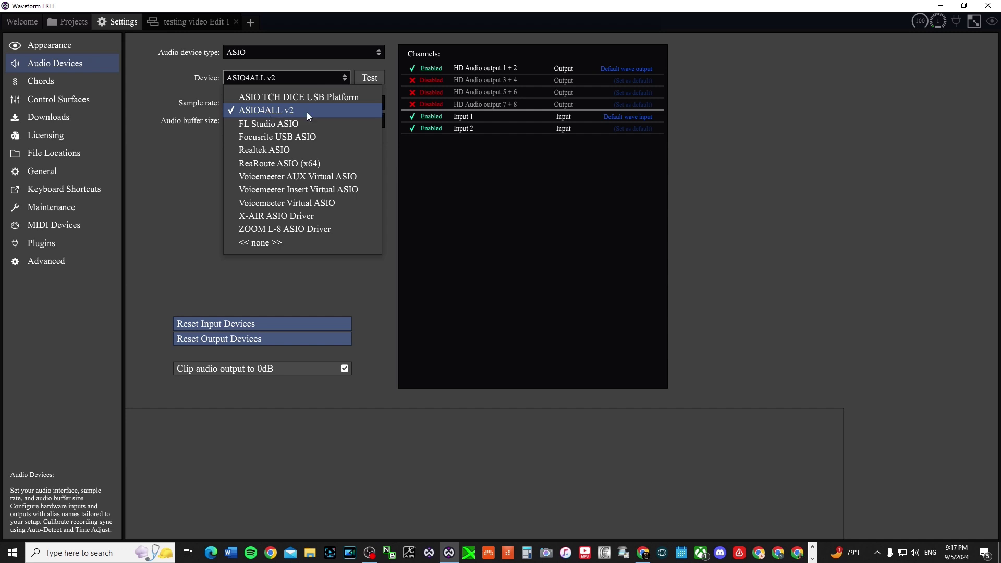
click(299, 230)
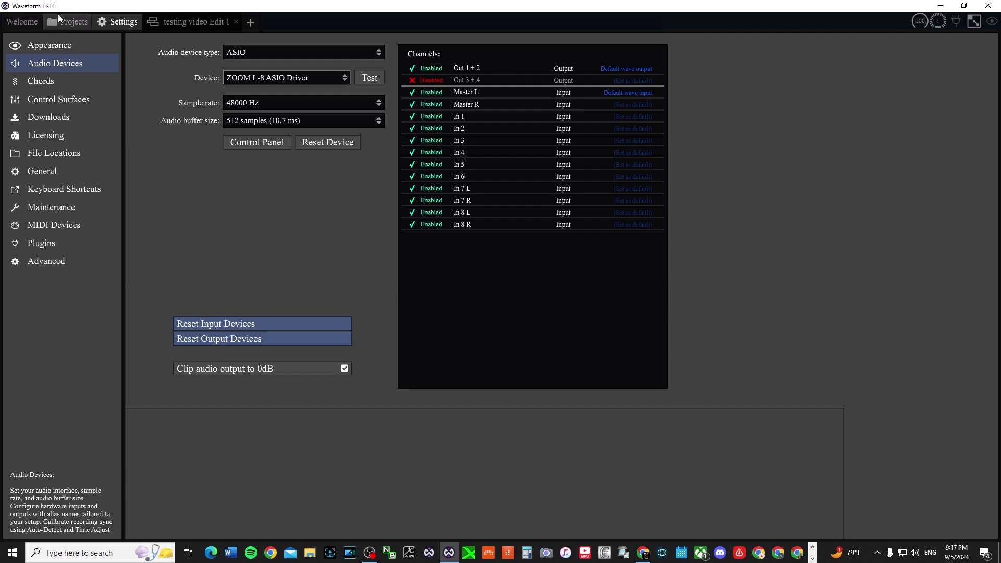
Back in the edit, change Track 1's input from Master L to In 1 and arm it
click(186, 21)
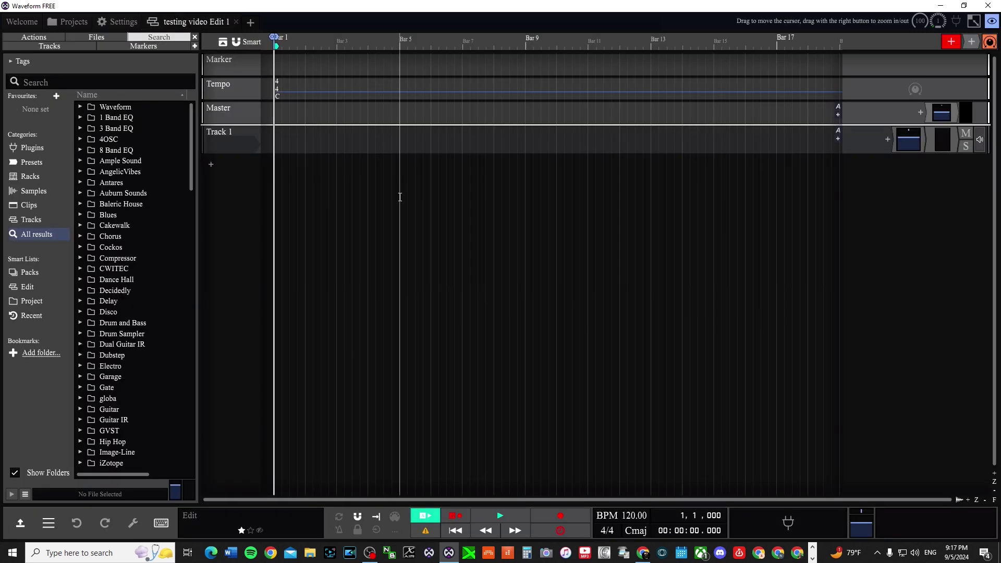
click(241, 130)
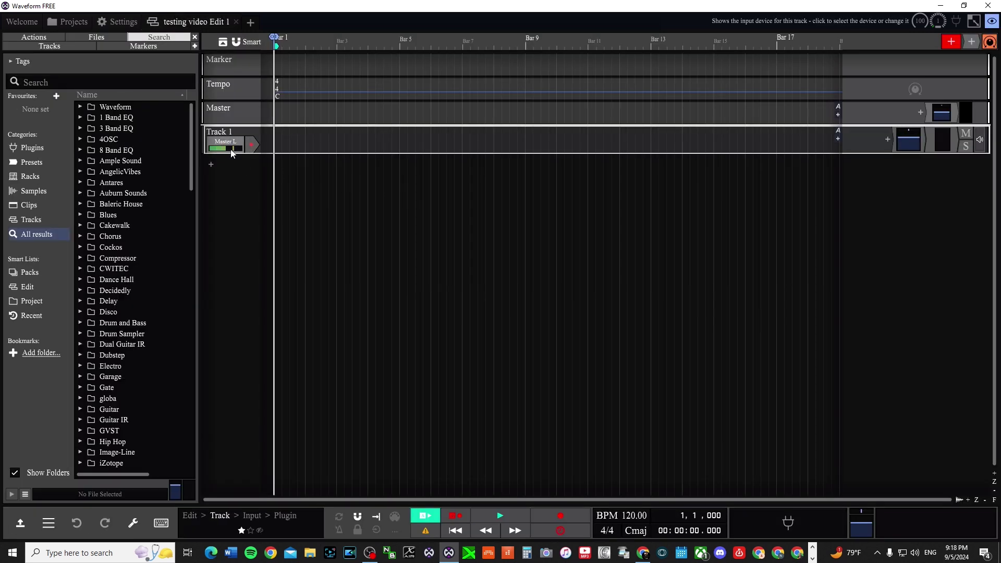
click(232, 147)
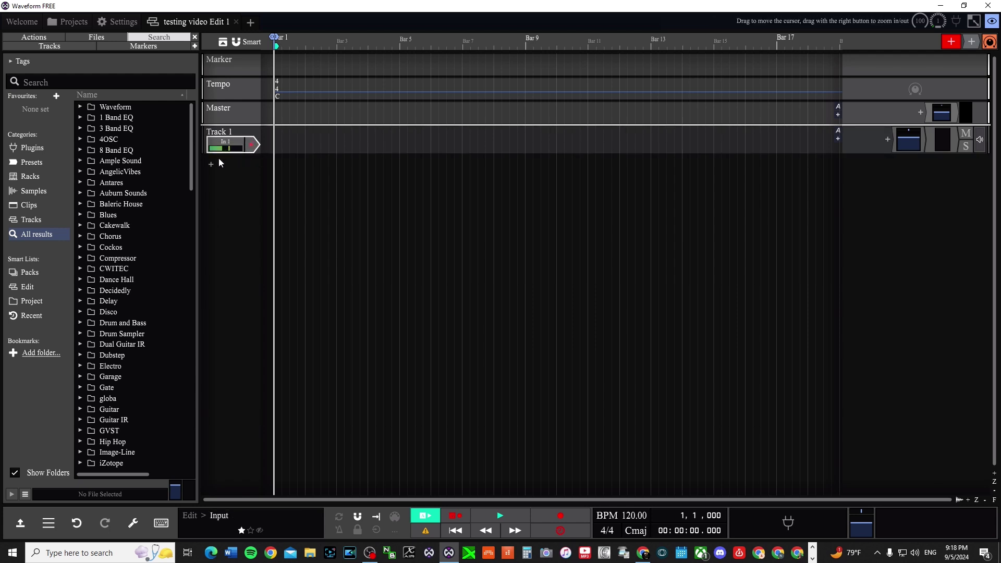
click(254, 147)
Record the Track 1 Recording 1 take, rewind to the start, and play it back once
key(r)
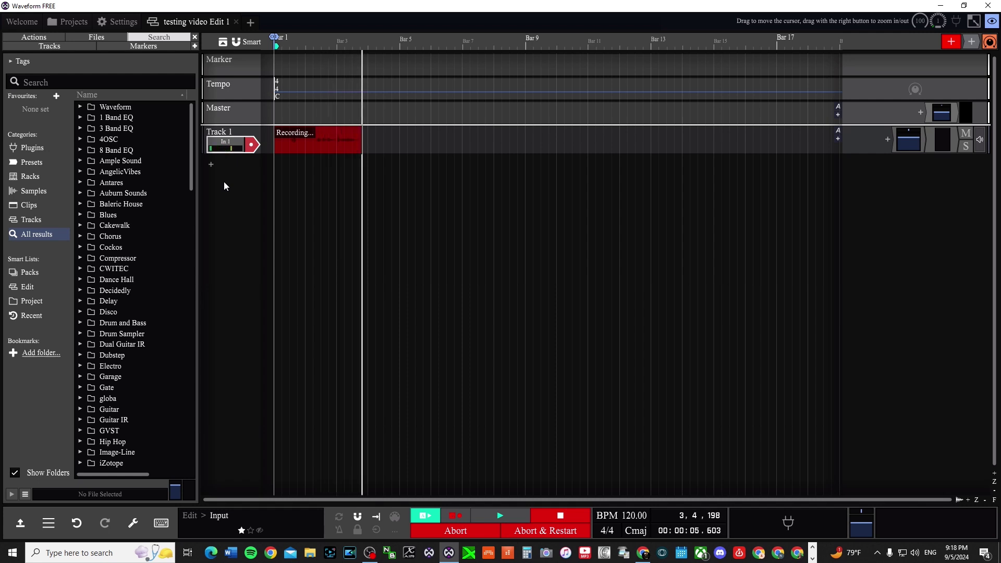
key(space)
key(Home)
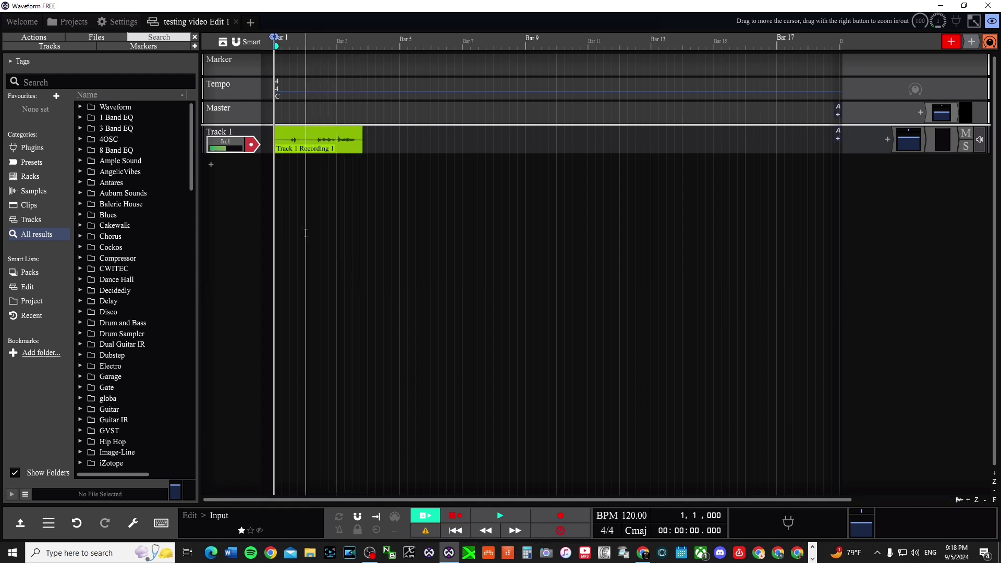
key(space)
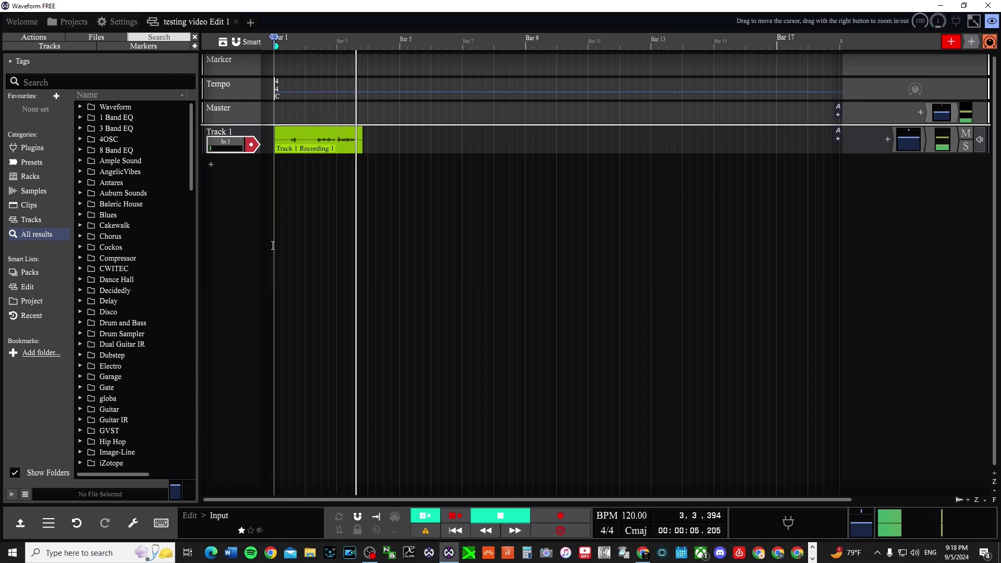
key(space)
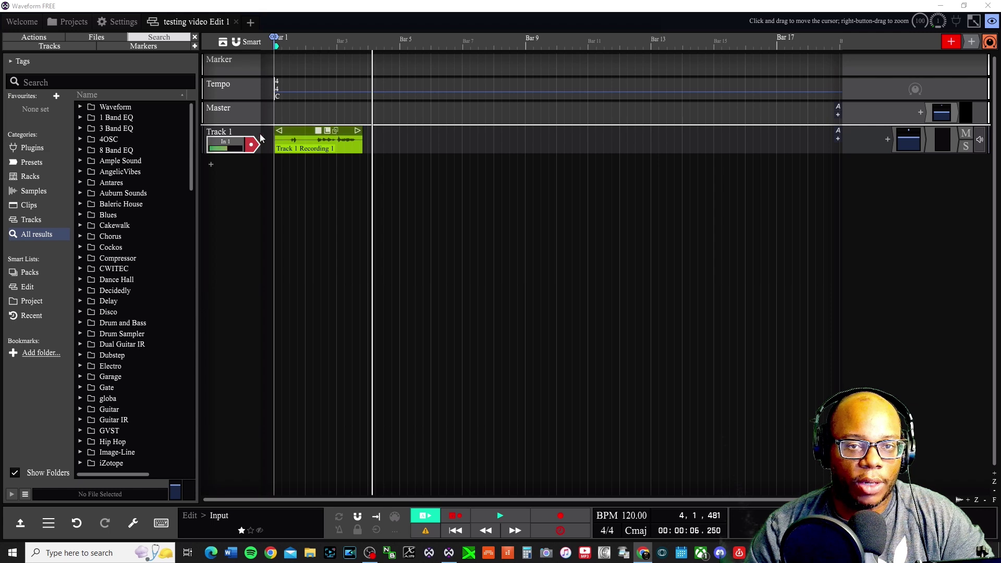
Select Track 1 to show its In 1 input settings, then rewind to the edit start
click(239, 133)
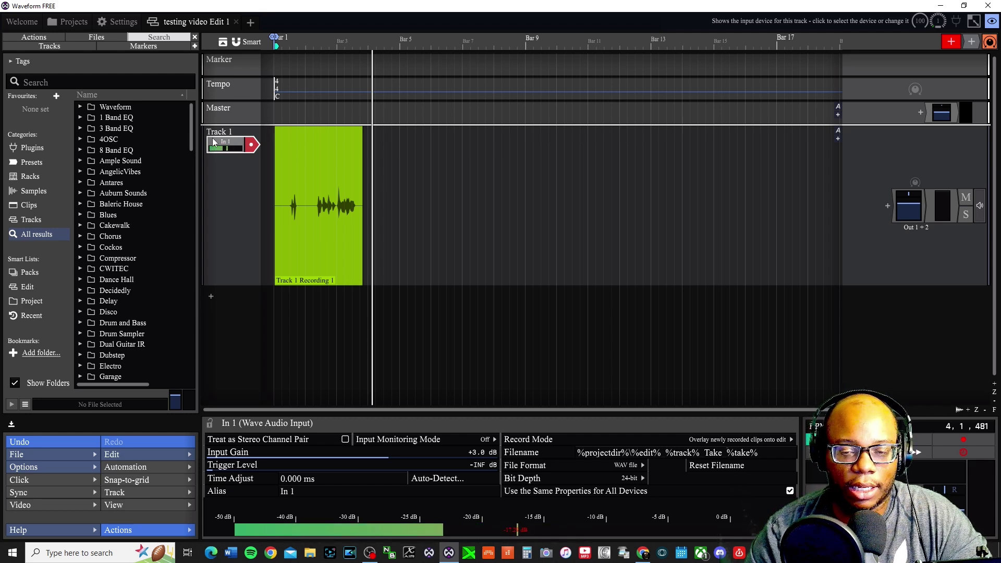
key(Home)
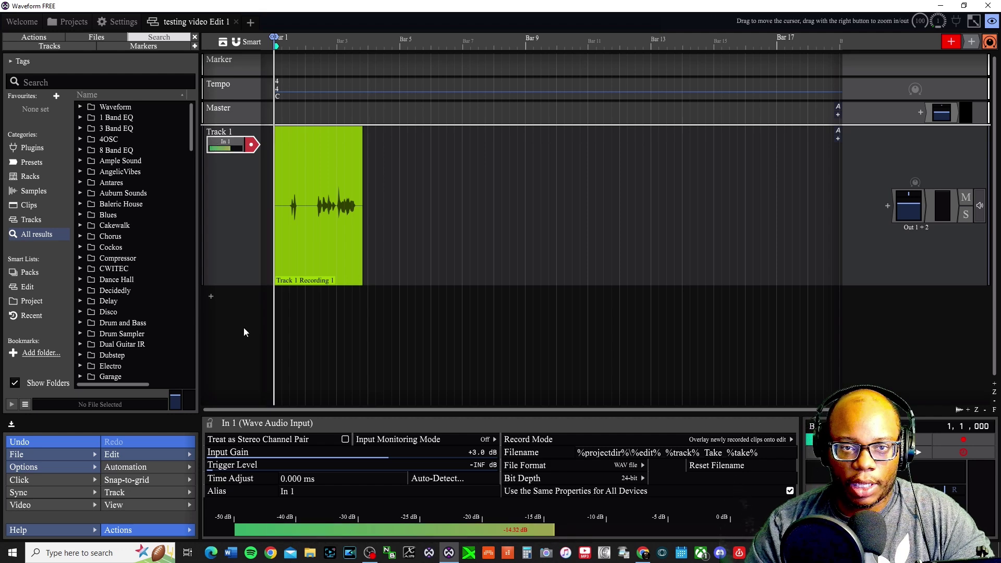
Shrink Track 1 to medium height and select its In 1 input box
double_click(233, 132)
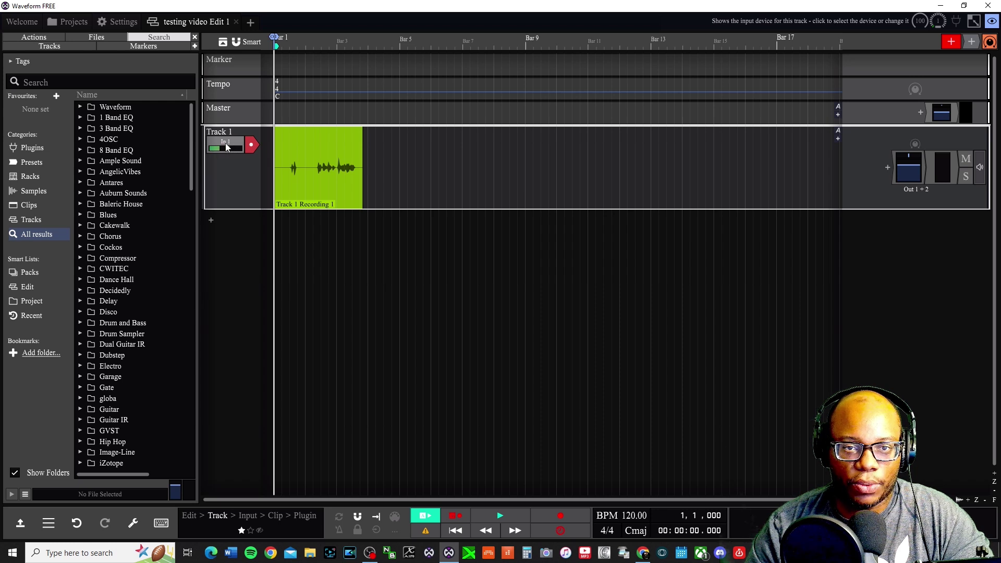
click(226, 146)
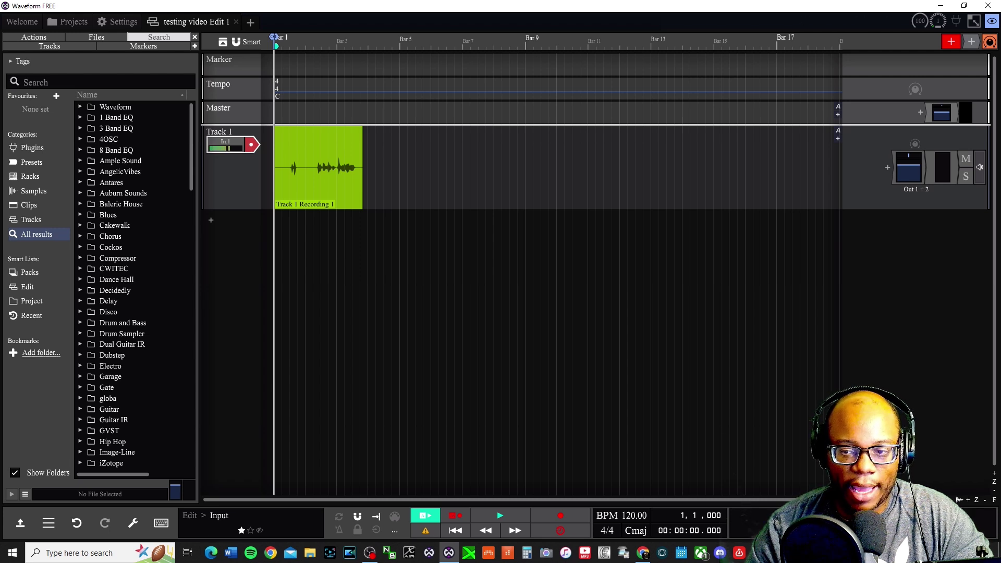
Set In 1's Input Monitoring Mode to On briefly, then return it to Off
click(19, 524)
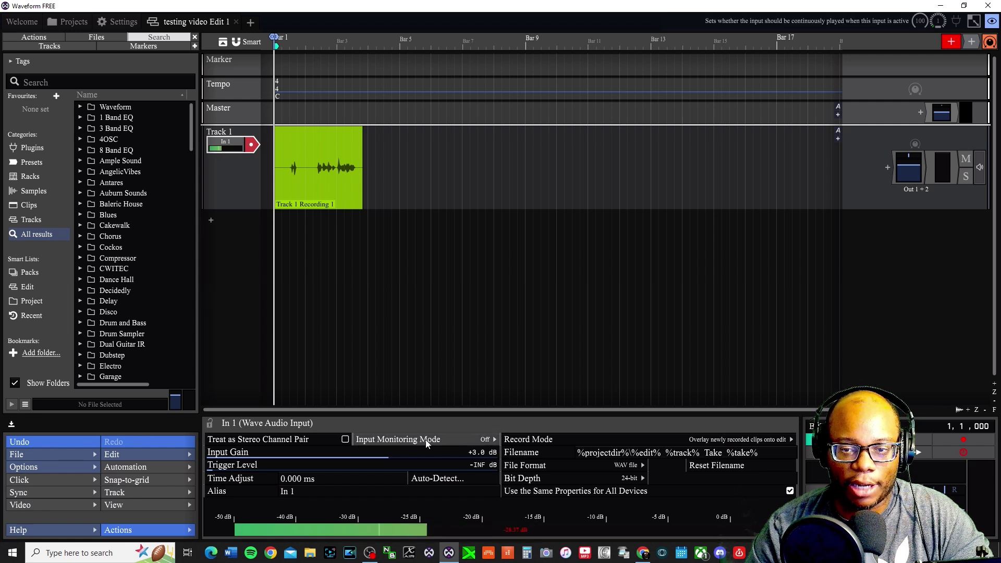
click(494, 442)
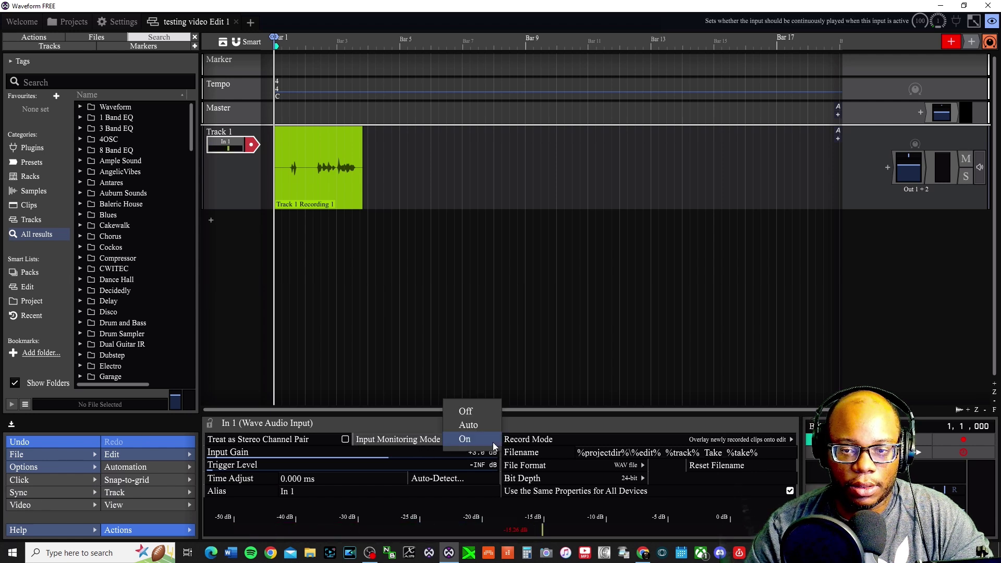
click(475, 439)
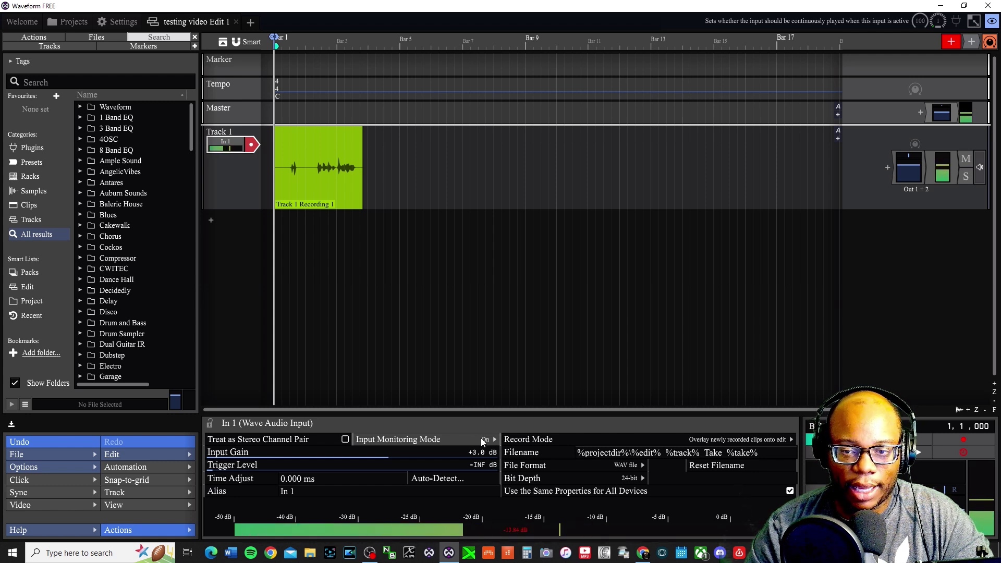
click(481, 439)
click(467, 407)
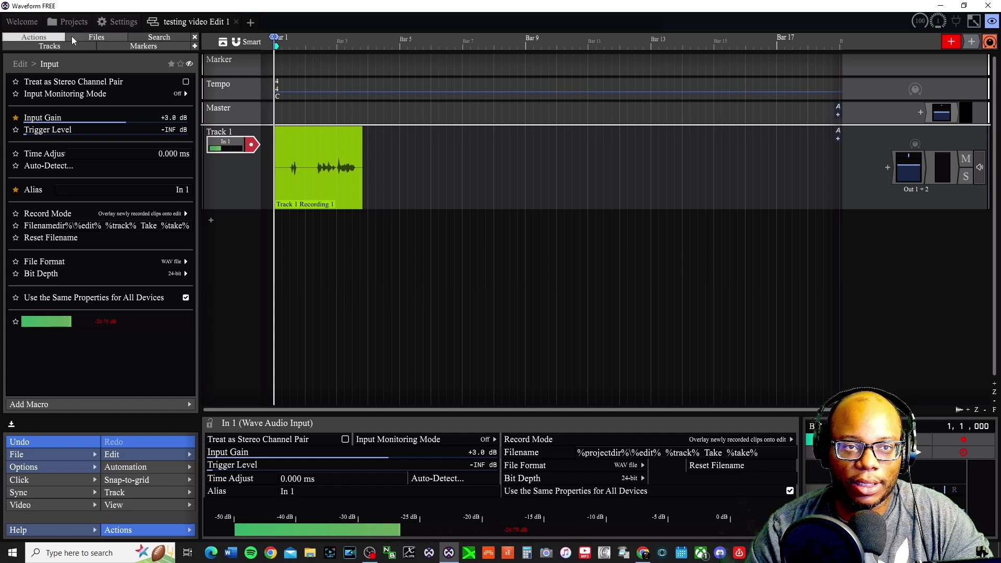
click(94, 39)
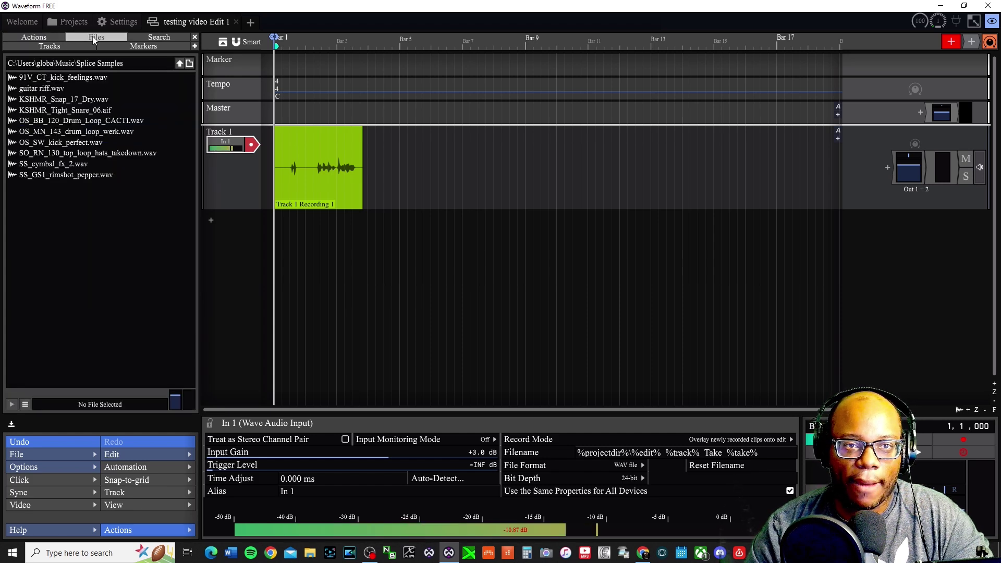
click(173, 39)
click(39, 38)
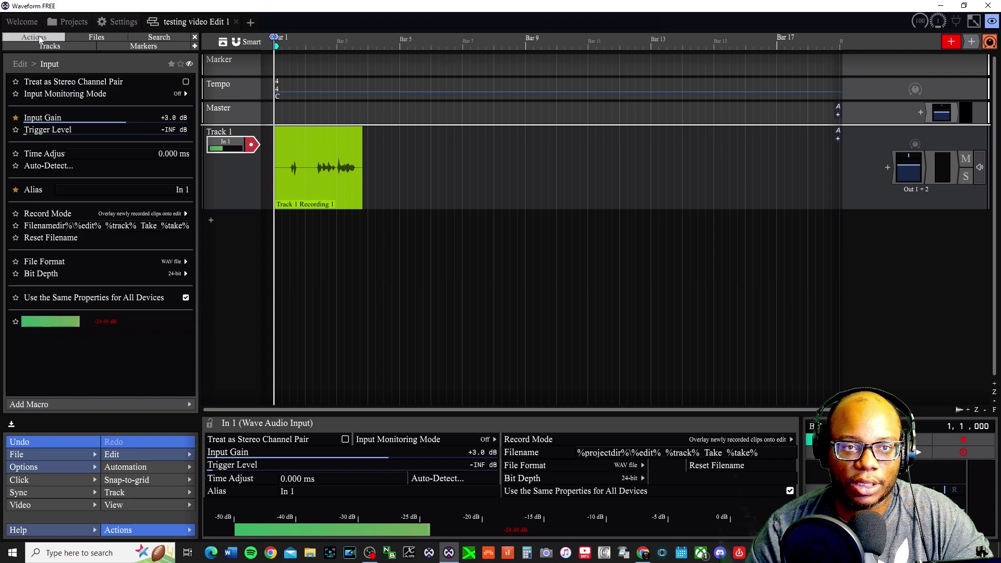
click(50, 46)
click(141, 47)
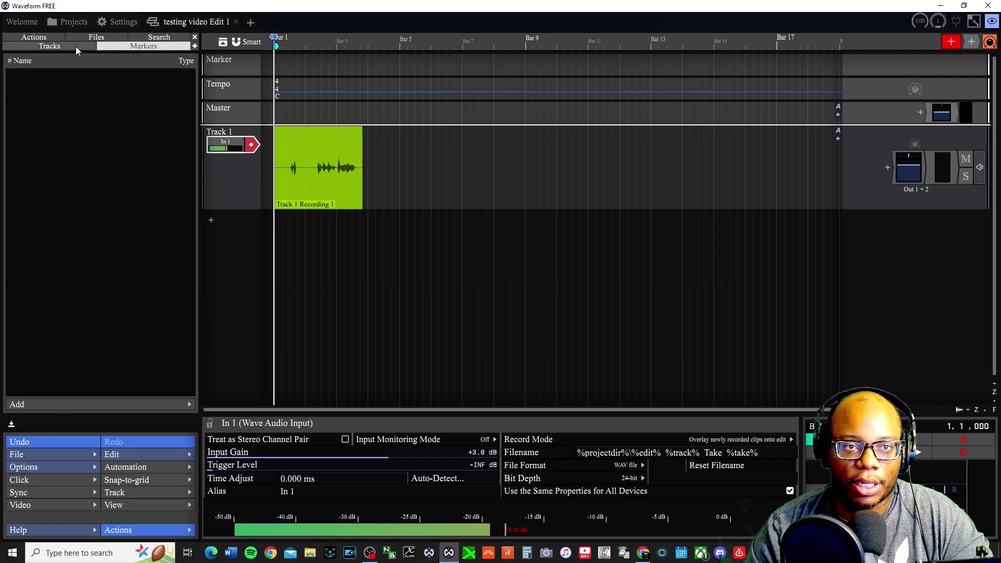
click(65, 46)
click(119, 46)
click(99, 37)
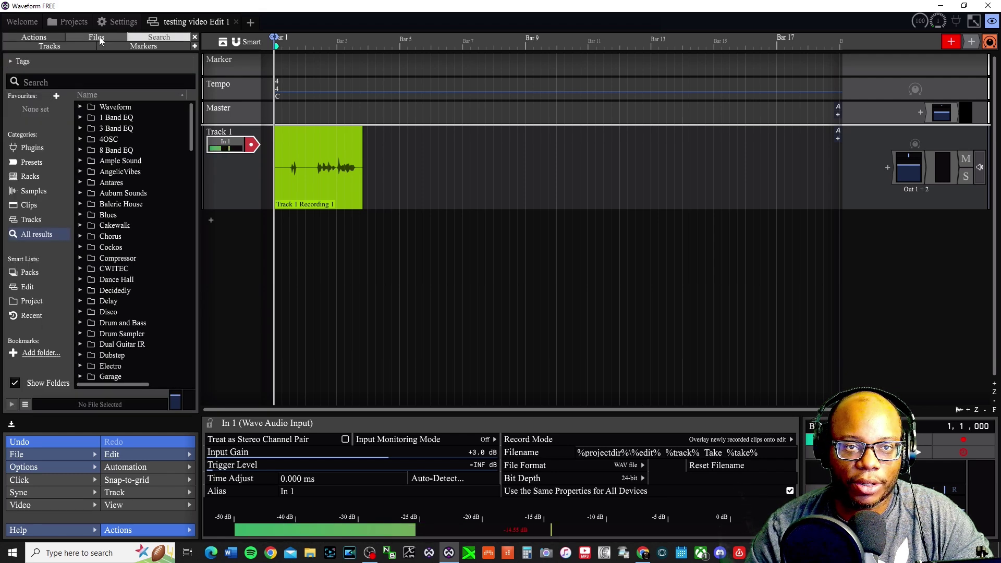
click(38, 37)
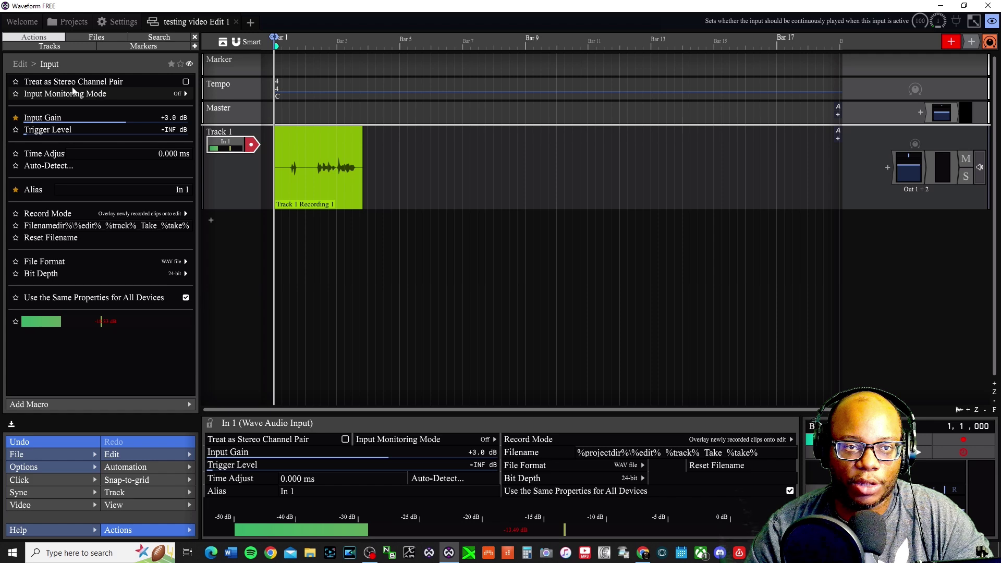
click(93, 95)
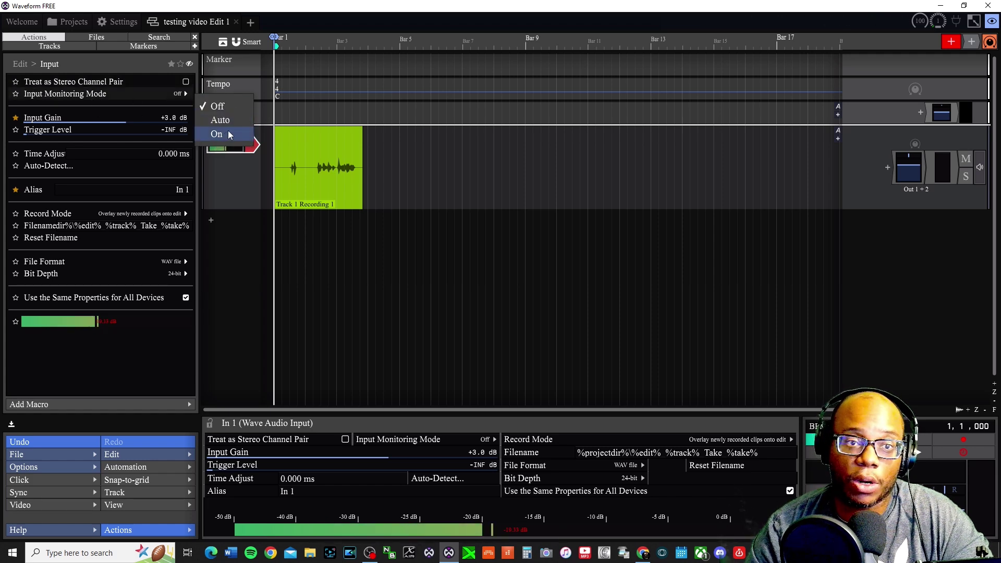
click(125, 360)
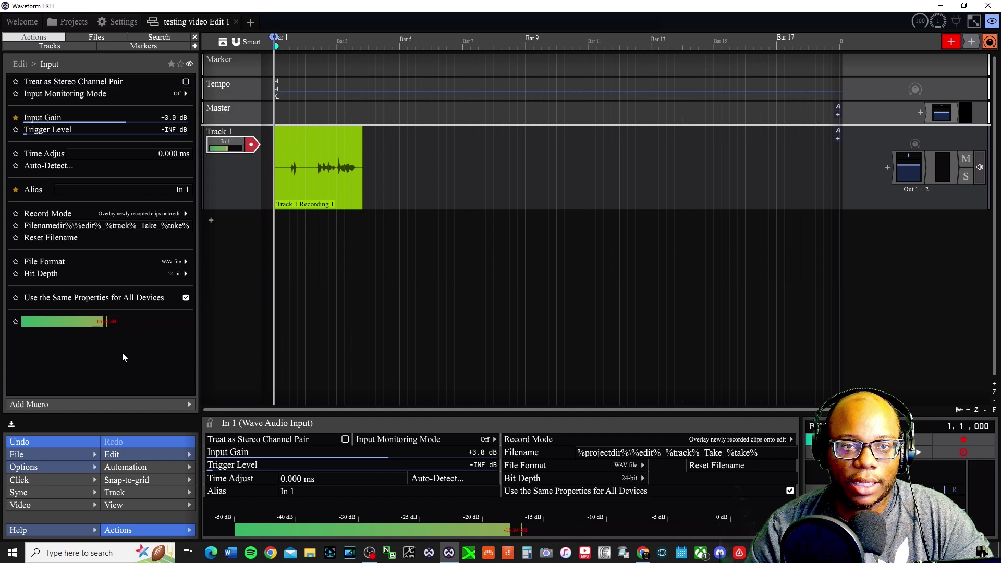
Review Audio Devices settings, leaving the ASIO device type and 512-sample buffer unchanged
click(123, 23)
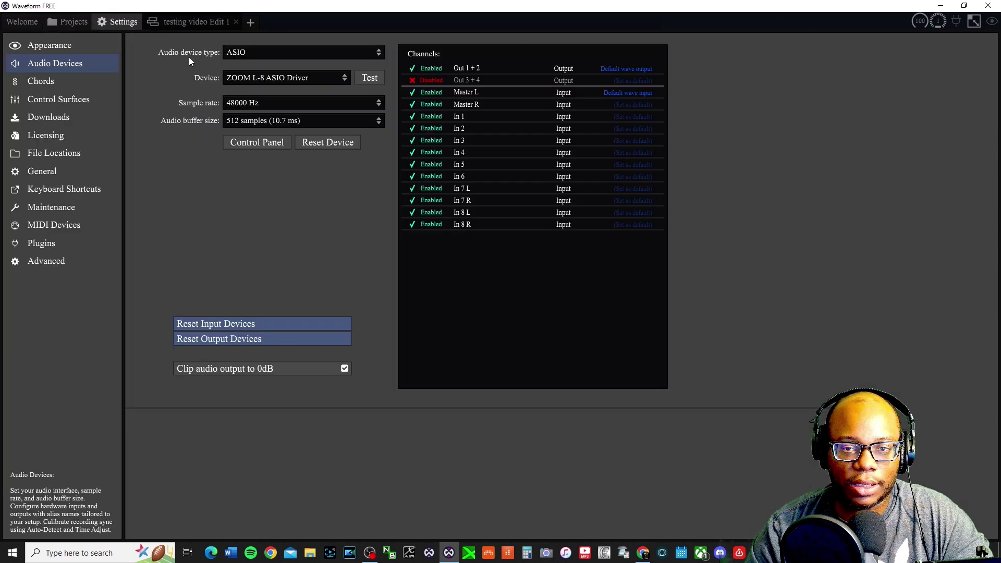
click(272, 120)
click(318, 137)
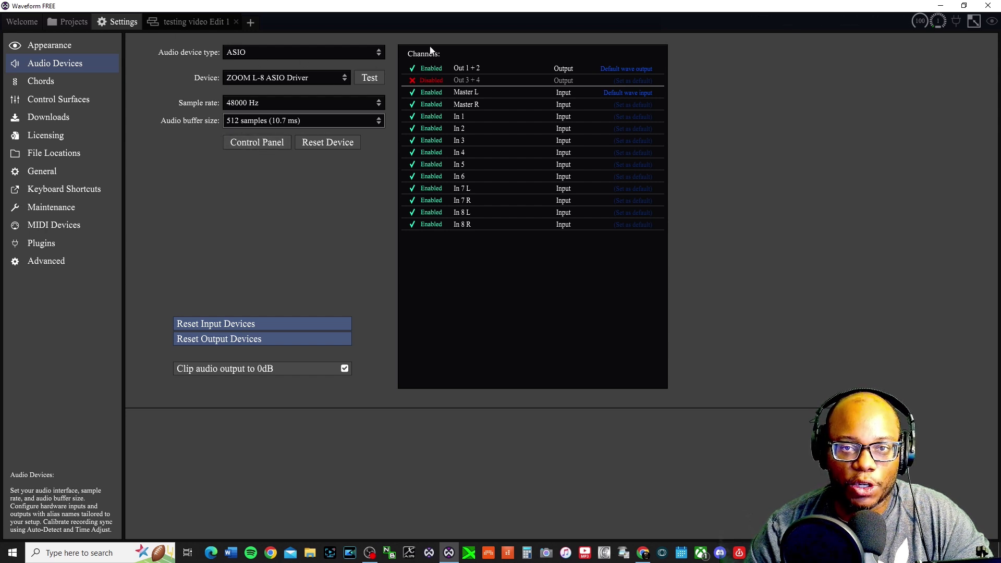
click(274, 56)
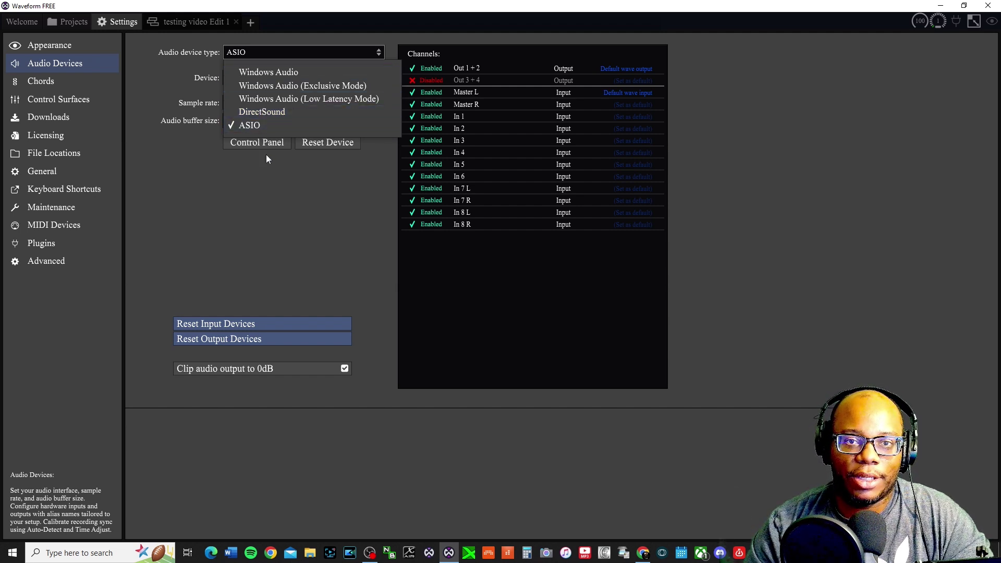
click(255, 226)
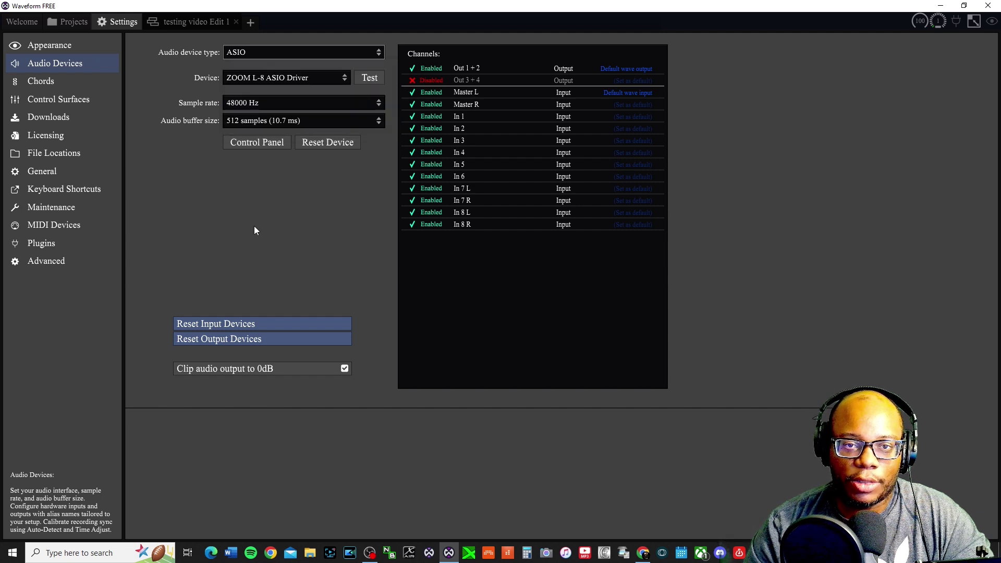
click(328, 122)
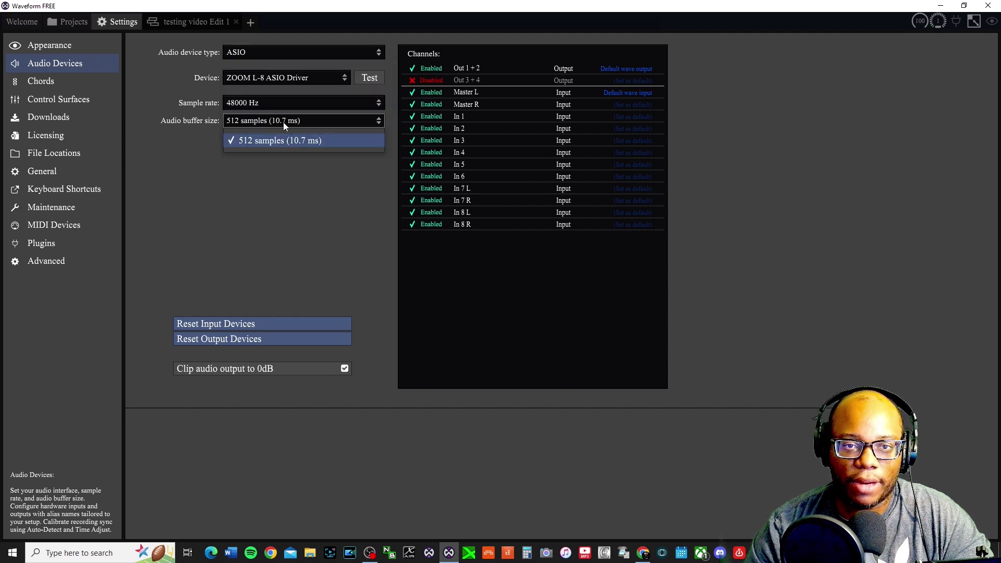
click(294, 212)
Set the ZOOM L-8 Control Panel buffer size to 2976 samples and close it
click(252, 144)
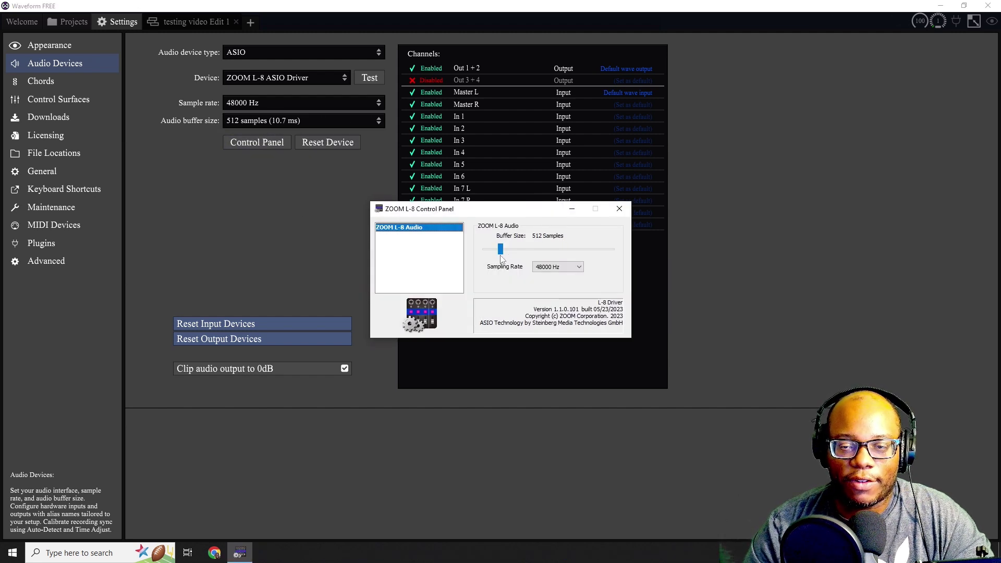
drag(520, 253, 577, 255)
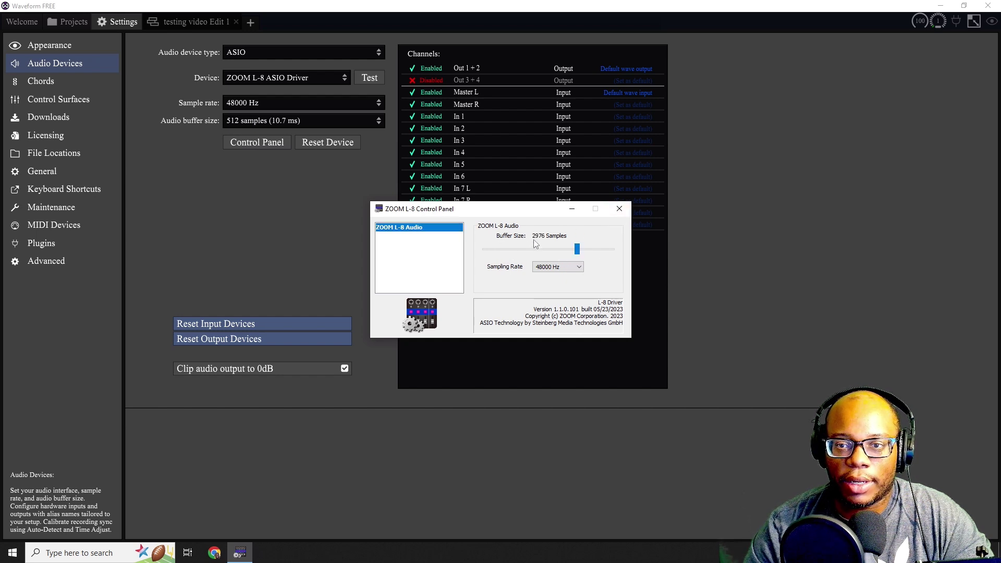
click(615, 214)
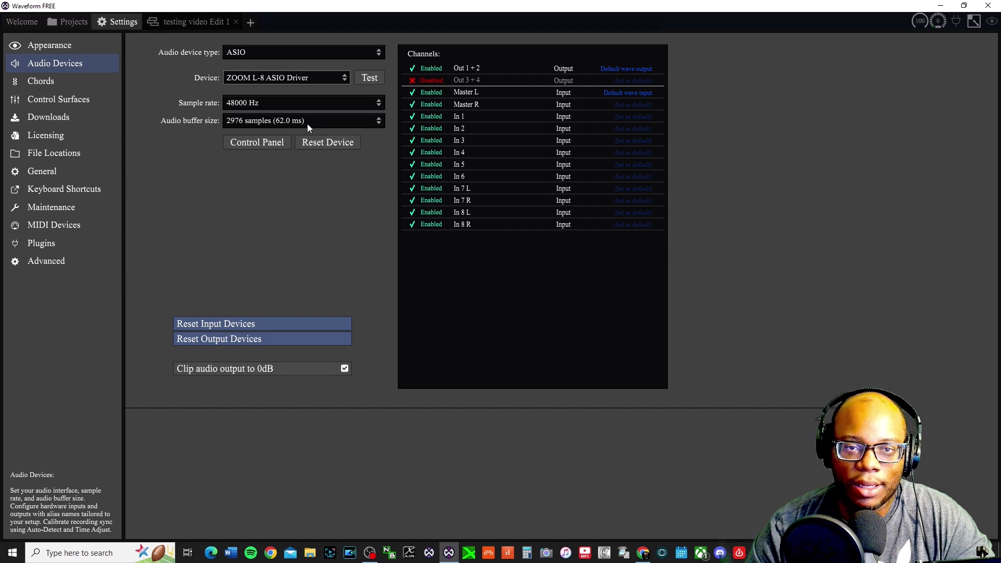
Return to testing video Edit 1, start playback, and set Track 1's input to In 1
click(203, 22)
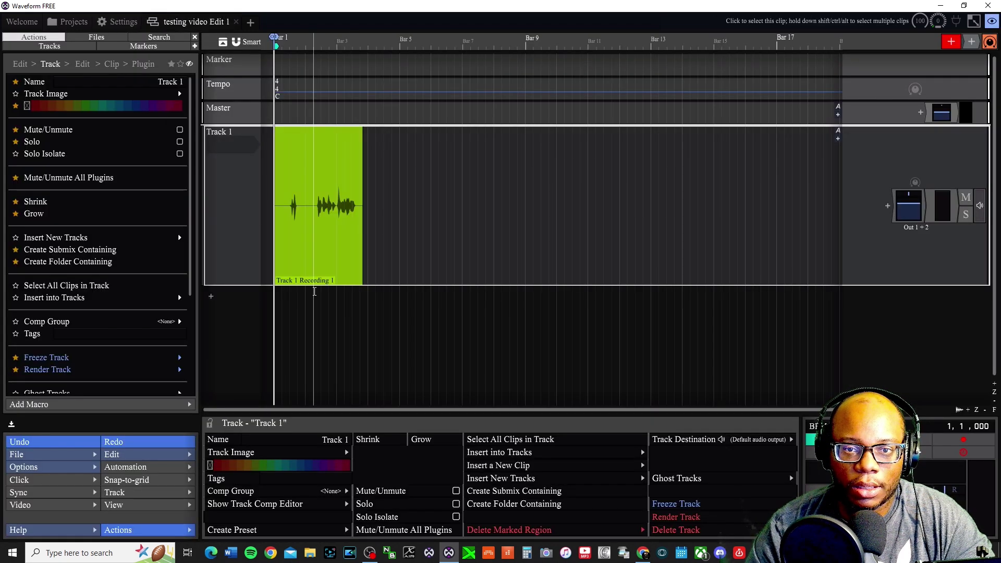
key(space)
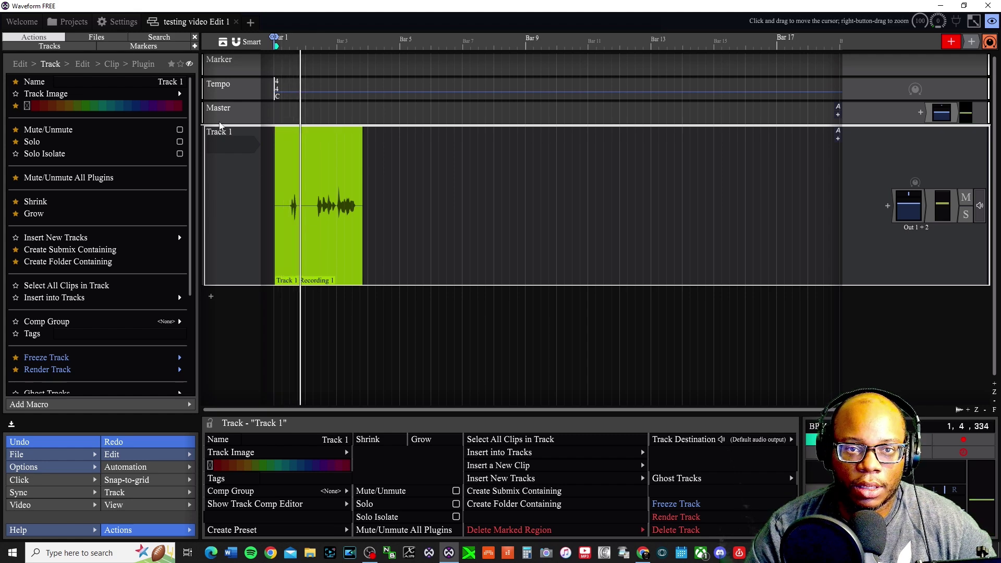
click(223, 143)
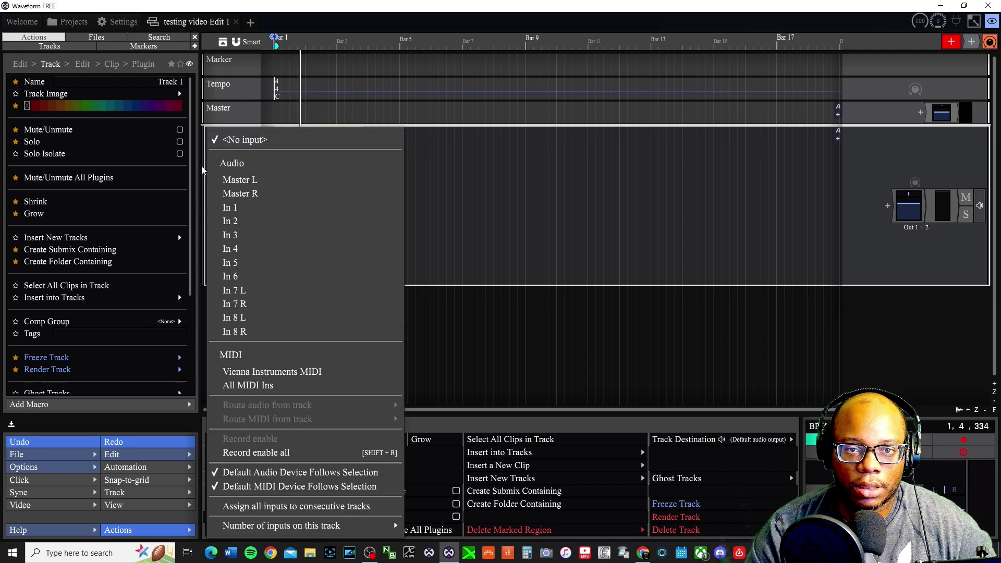
click(221, 208)
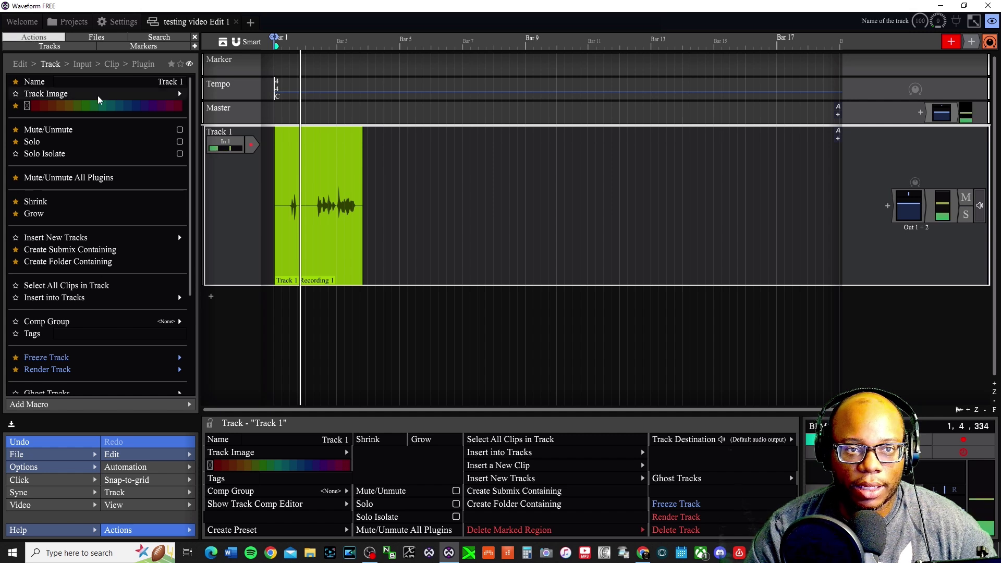
click(86, 63)
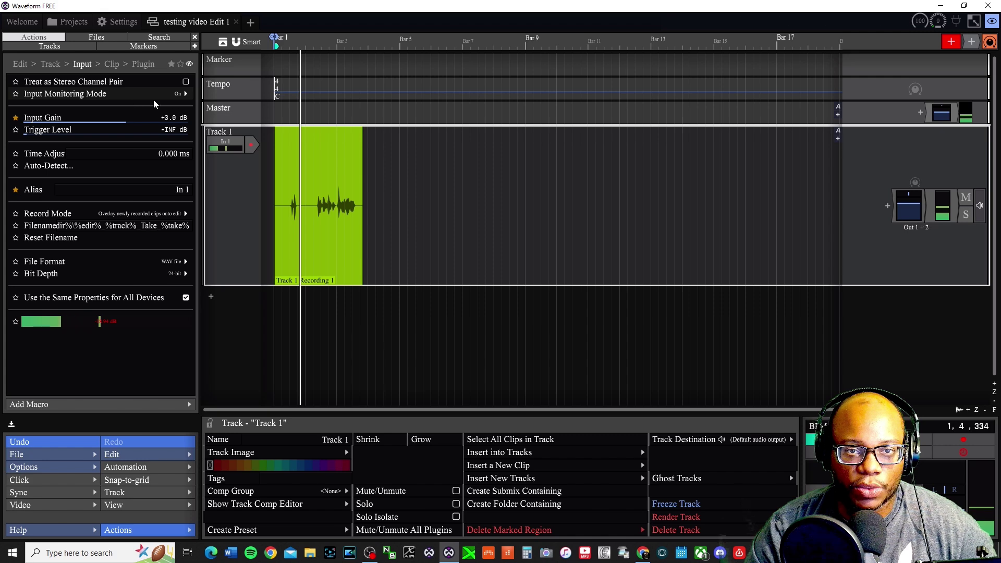
click(183, 94)
click(219, 107)
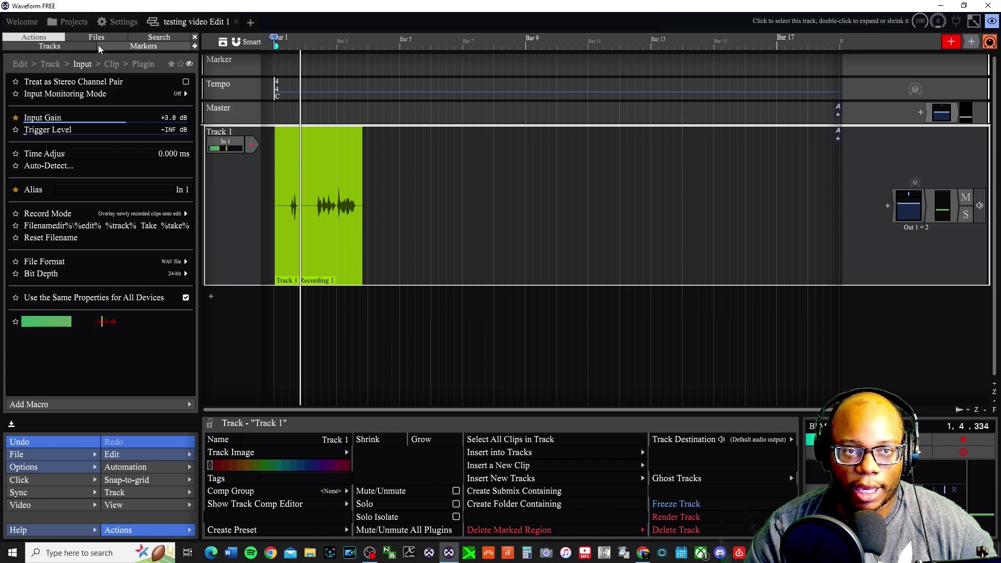
click(49, 64)
click(24, 63)
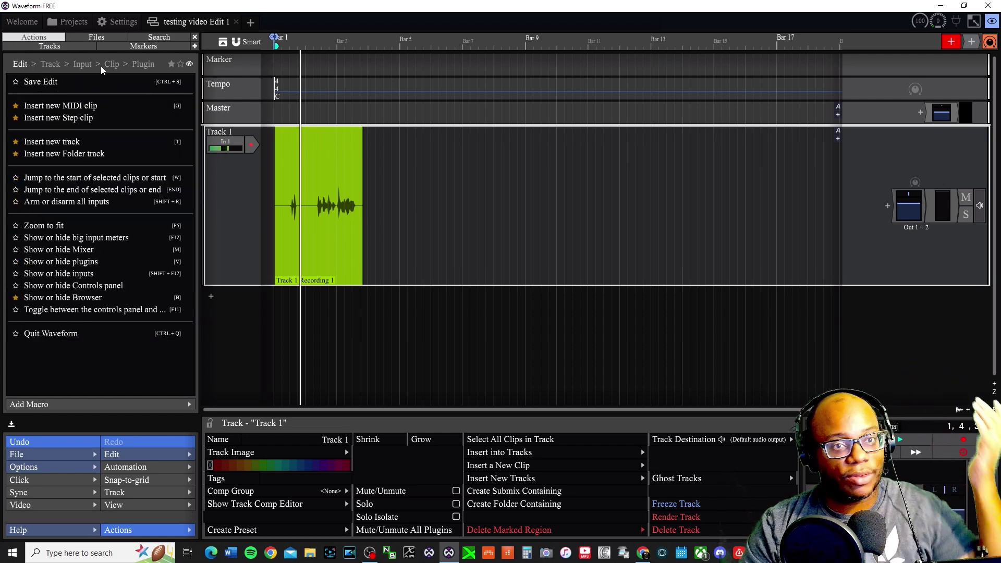
click(115, 64)
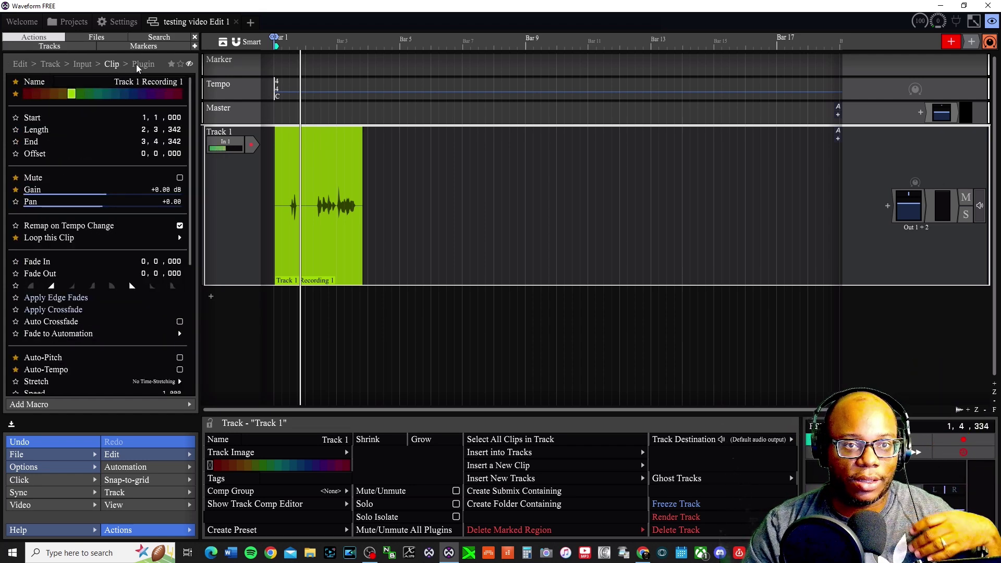
click(139, 64)
click(88, 65)
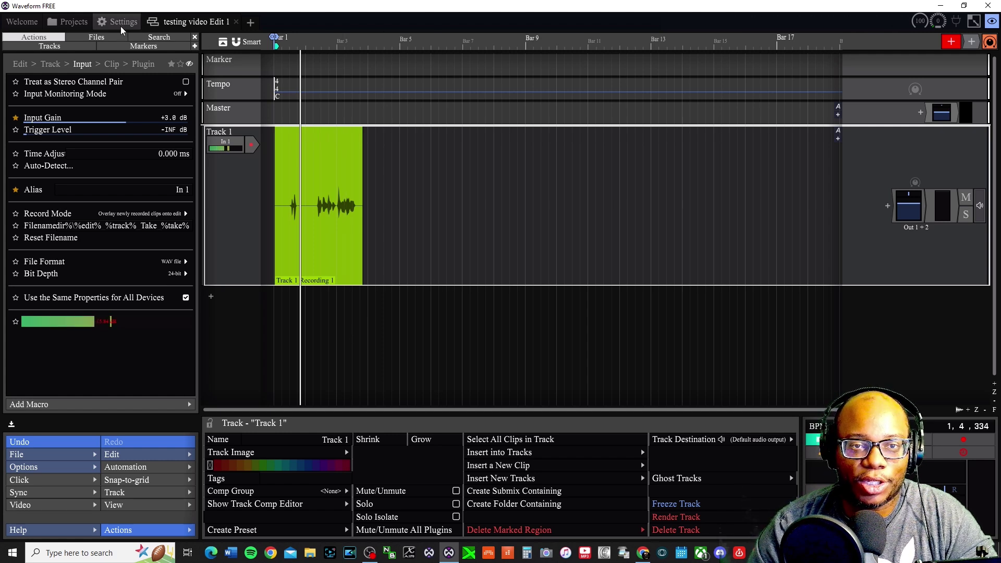
Lower the ZOOM L-8 ASIO driver buffer from 2976 to 512 samples in its Control Panel
click(136, 24)
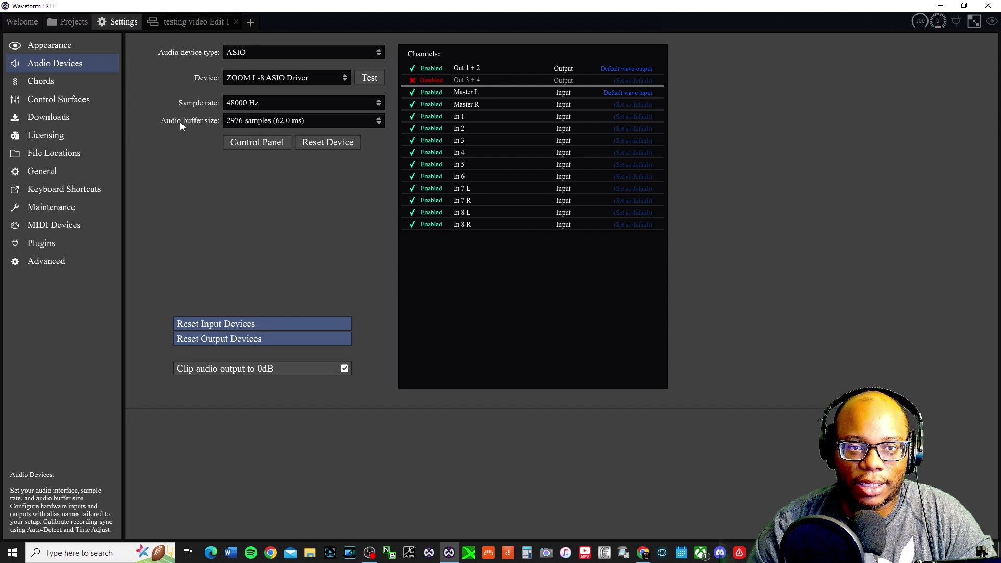
click(256, 144)
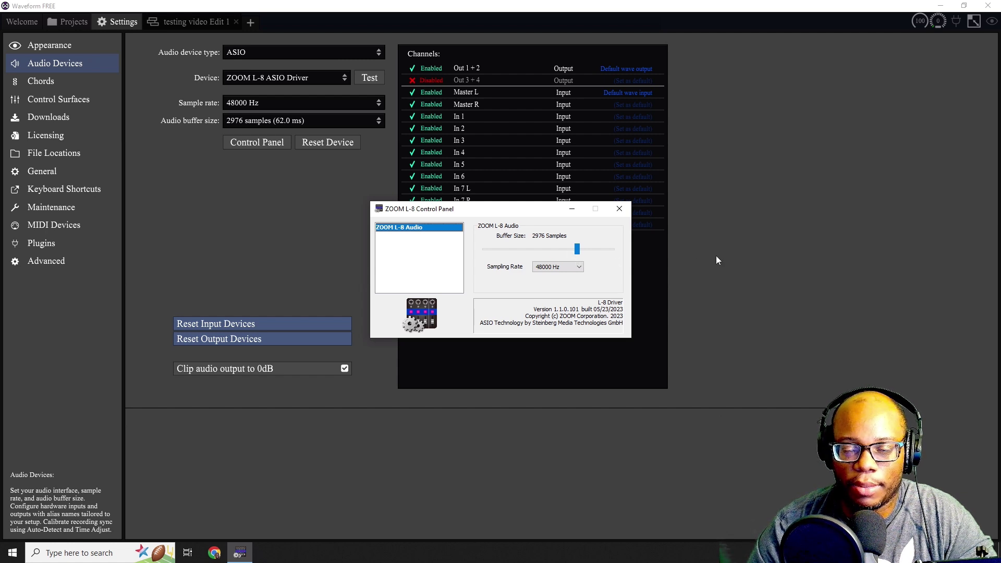
drag(576, 253, 576, 253)
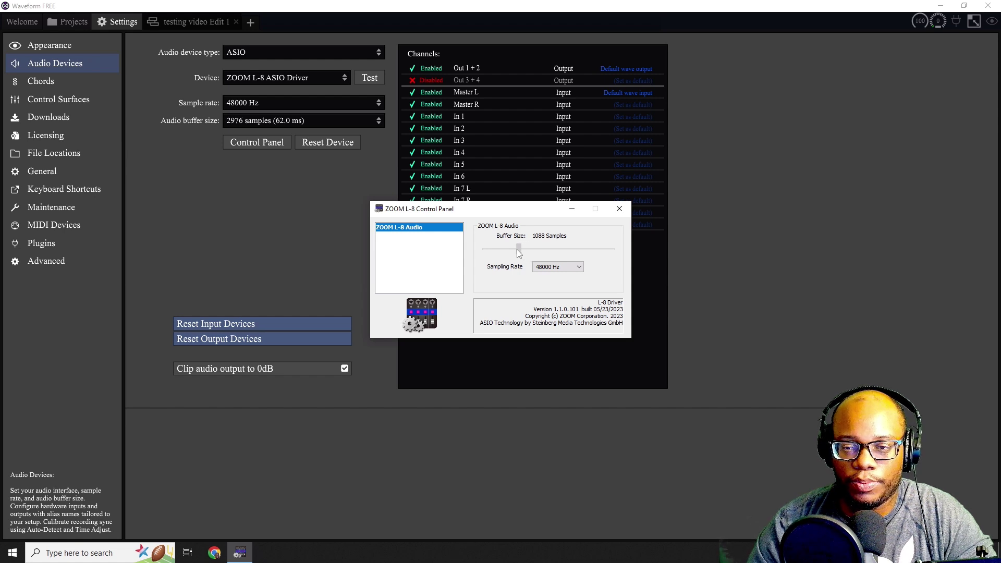
mouse_move(517, 249)
mouse_down()
mouse_move(502, 241)
mouse_move(504, 253)
mouse_up()
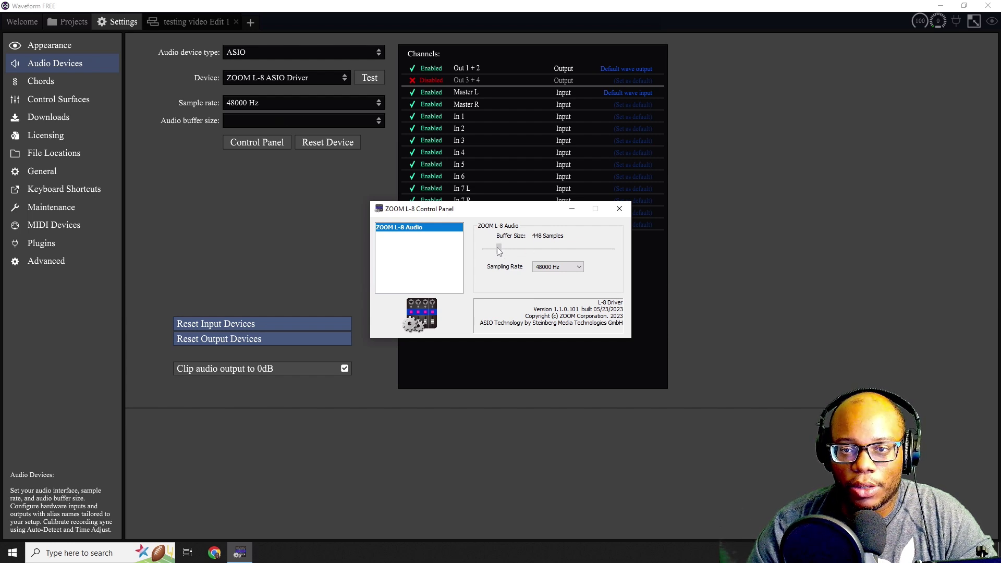
mouse_move(499, 251)
mouse_down()
mouse_move(486, 249)
mouse_move(493, 263)
mouse_move(545, 241)
mouse_move(482, 250)
mouse_move(502, 249)
mouse_up()
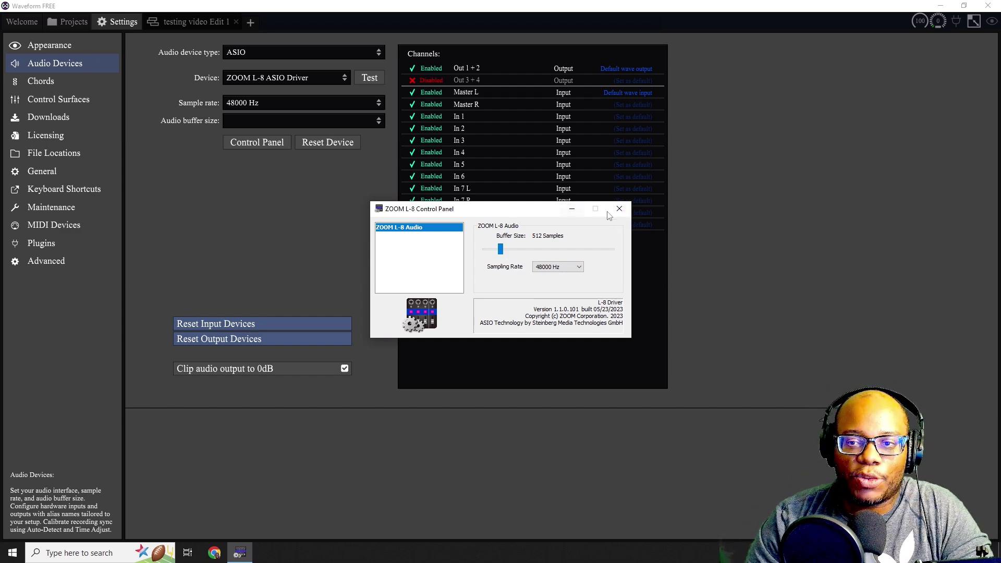
click(620, 209)
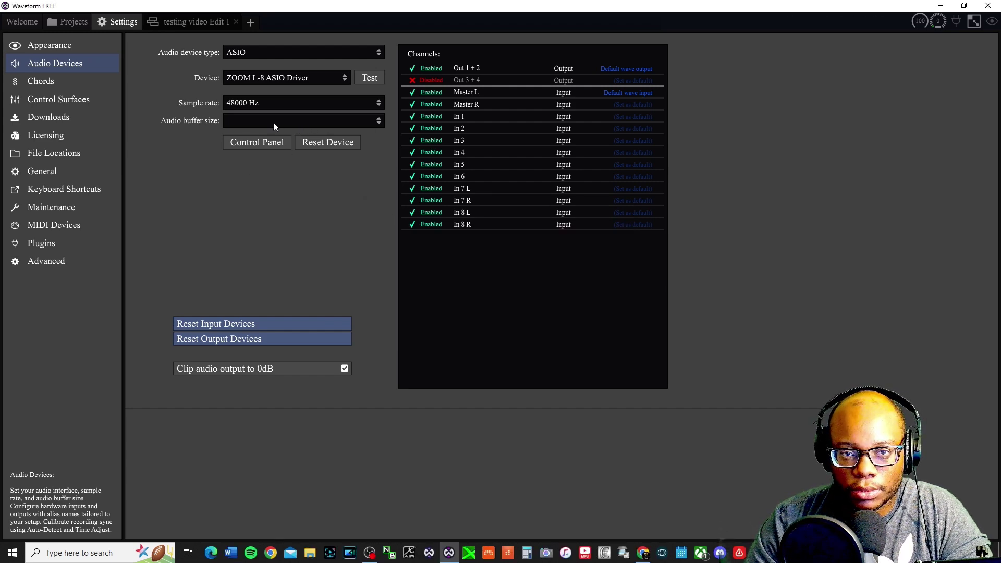
click(193, 21)
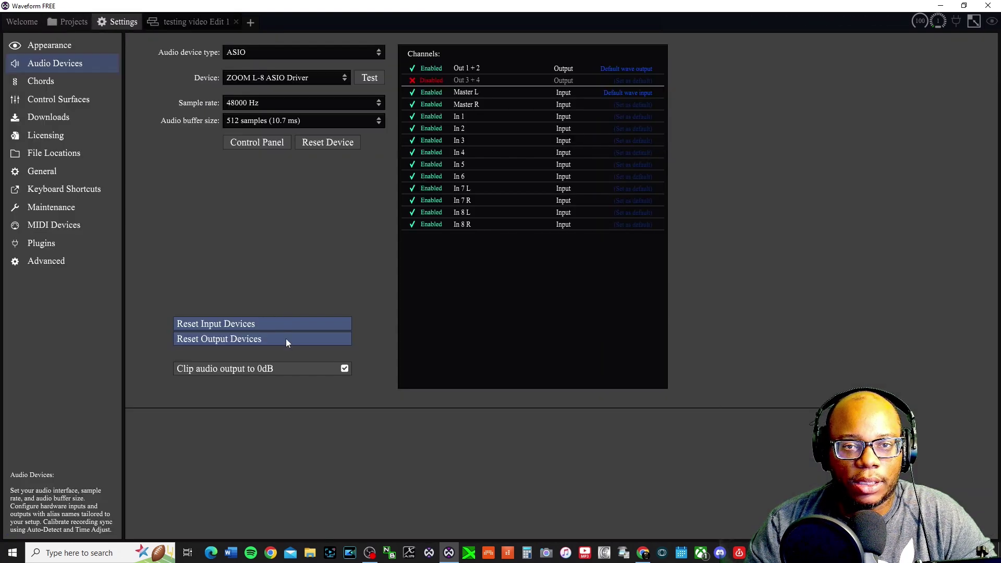
Show the Audio Devices settings page, now reporting a 512-sample (10.7 ms) buffer
click(118, 21)
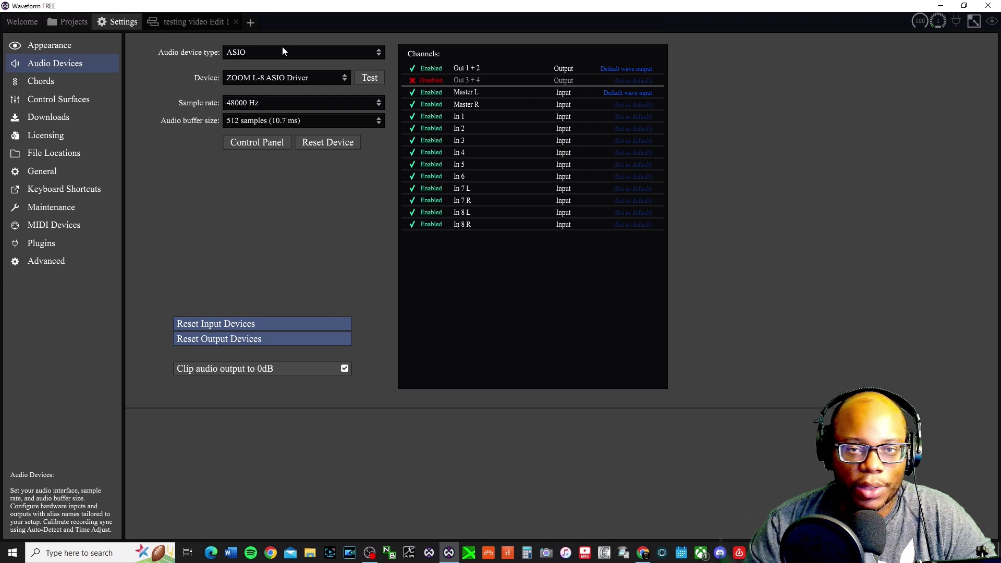
Return to the testing video Edit 1 timeline
key(ctrl+Tab)
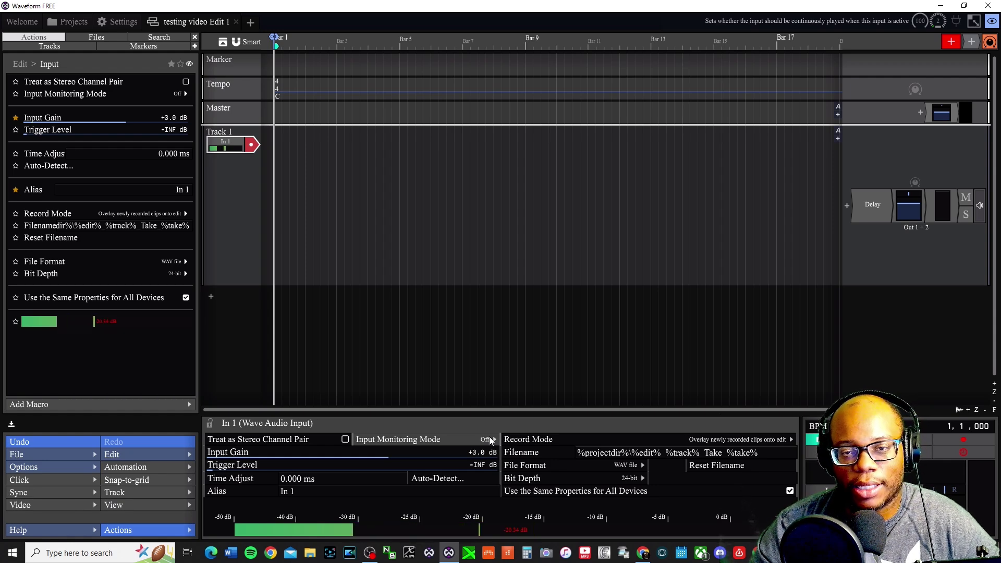
double_click(874, 208)
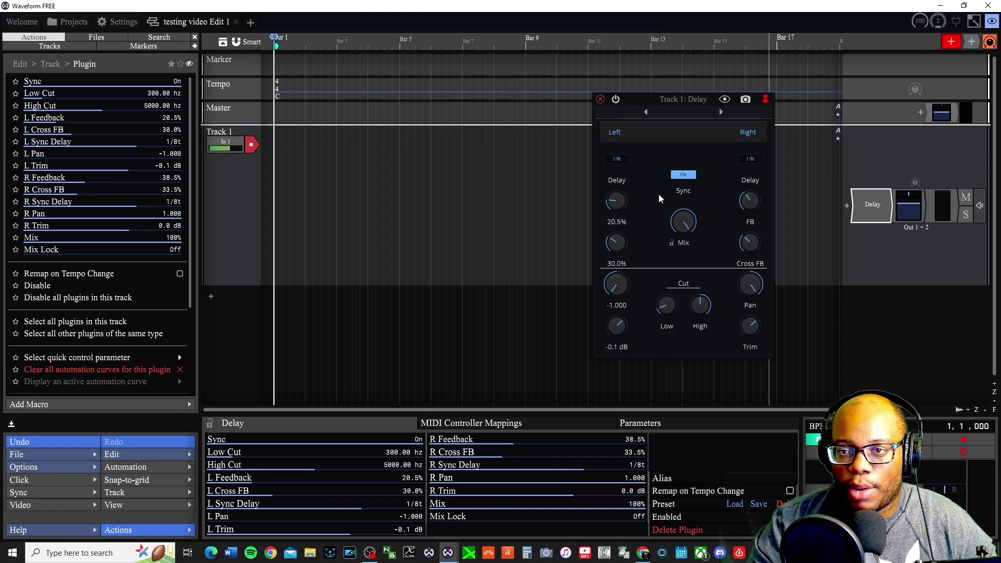
click(600, 99)
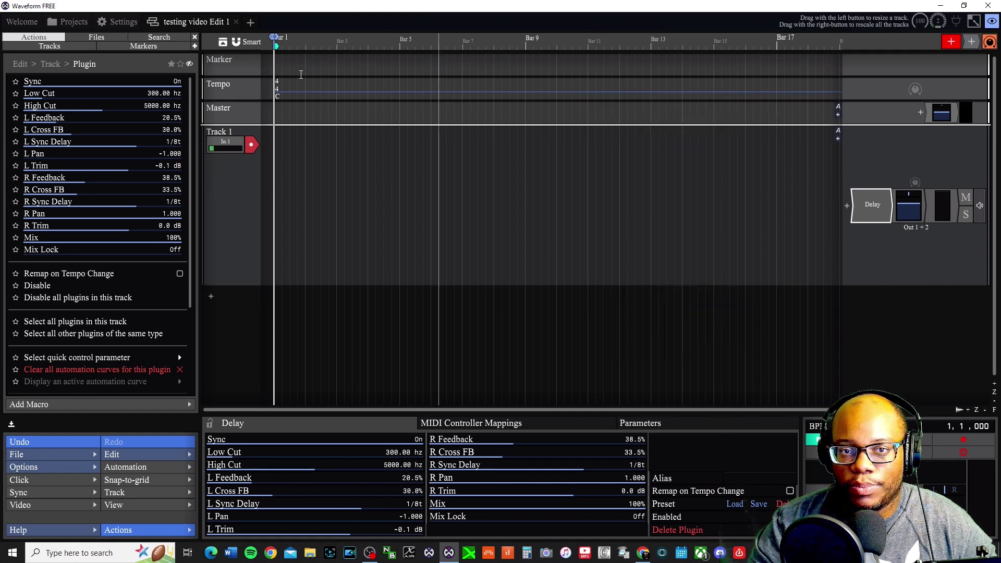
click(227, 145)
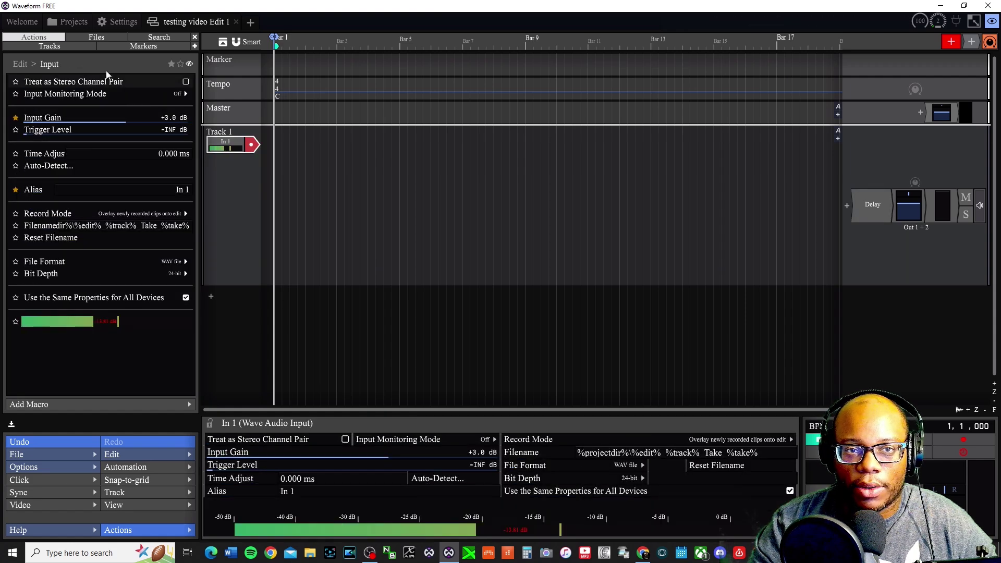
With input monitoring On, record the Track 1 Recording 1 take and play it back
click(145, 92)
click(228, 132)
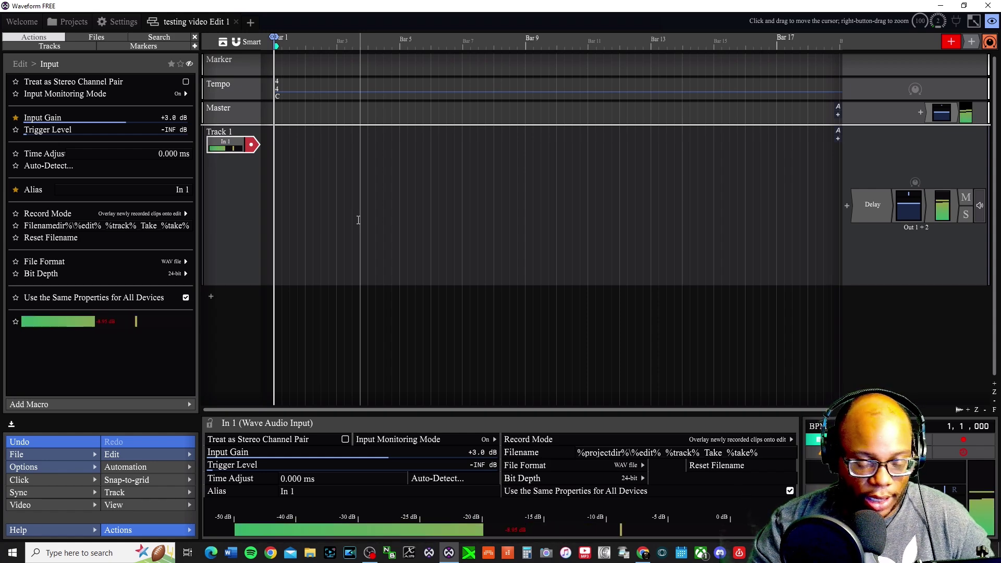
key(r)
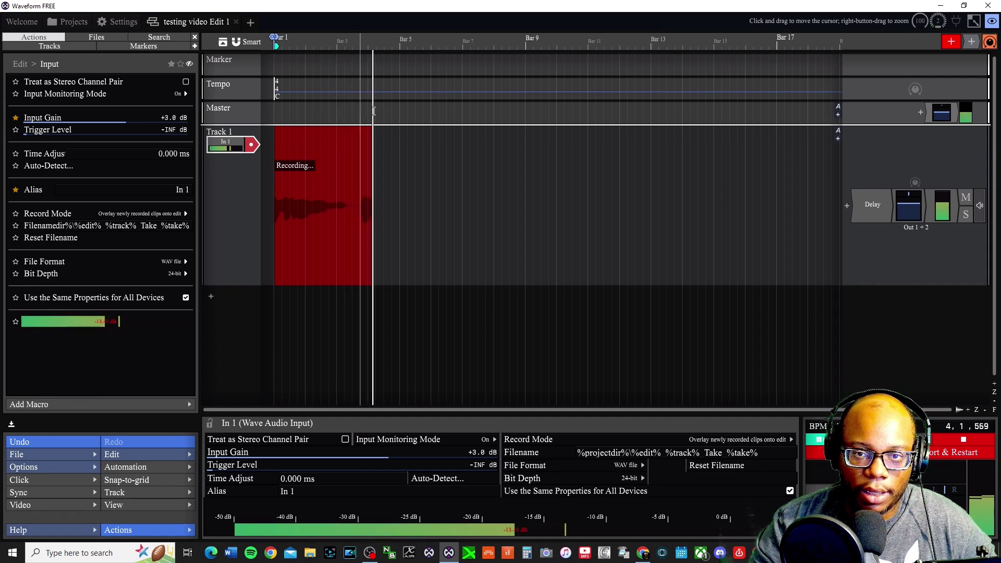
key(space)
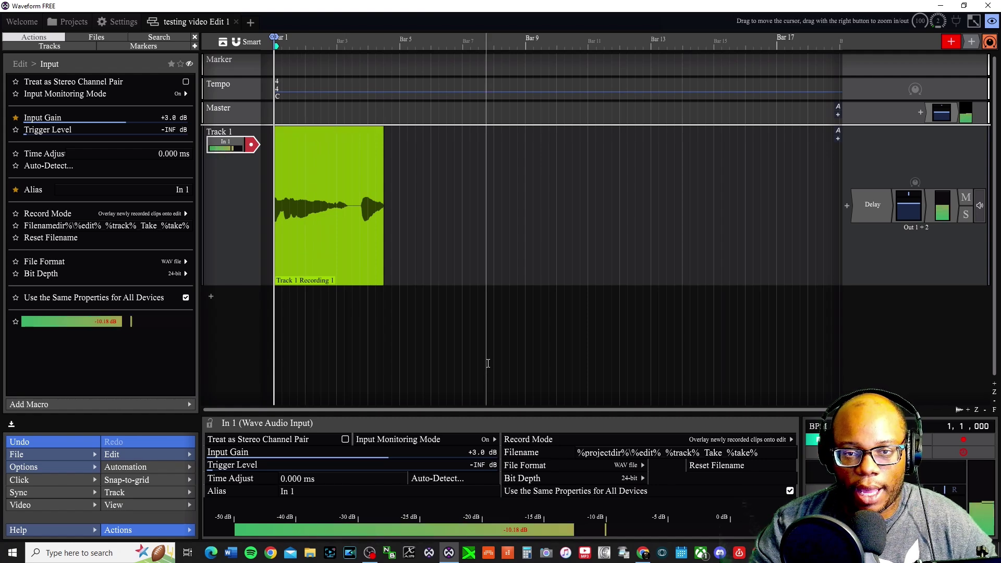
key(space)
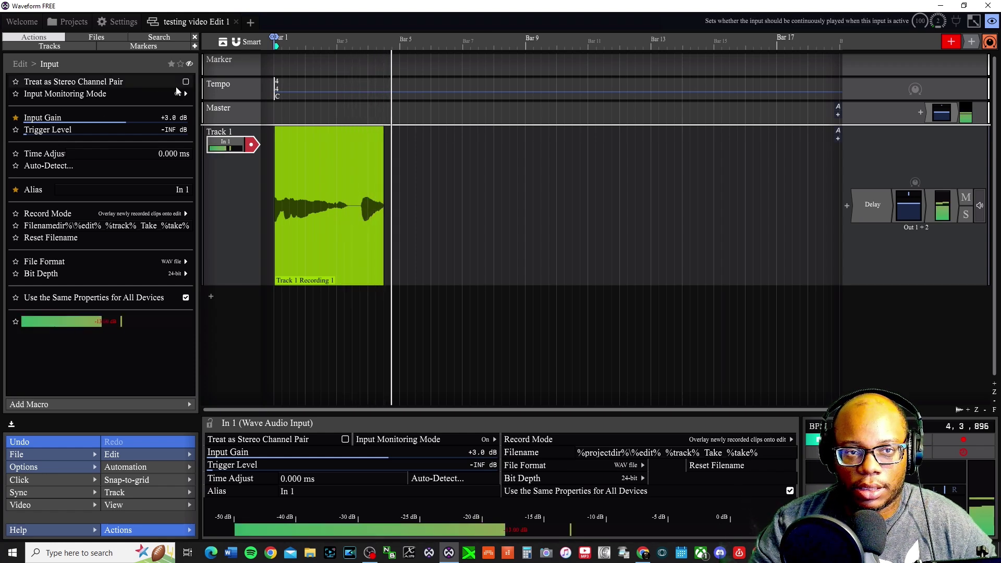
Set In 1's Input Monitoring Mode to Off
click(151, 94)
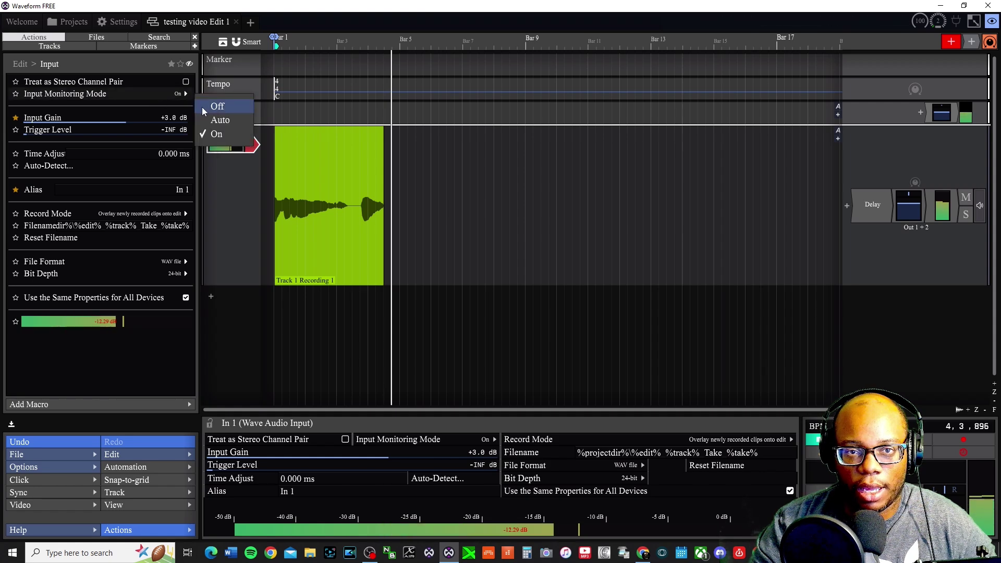
click(201, 108)
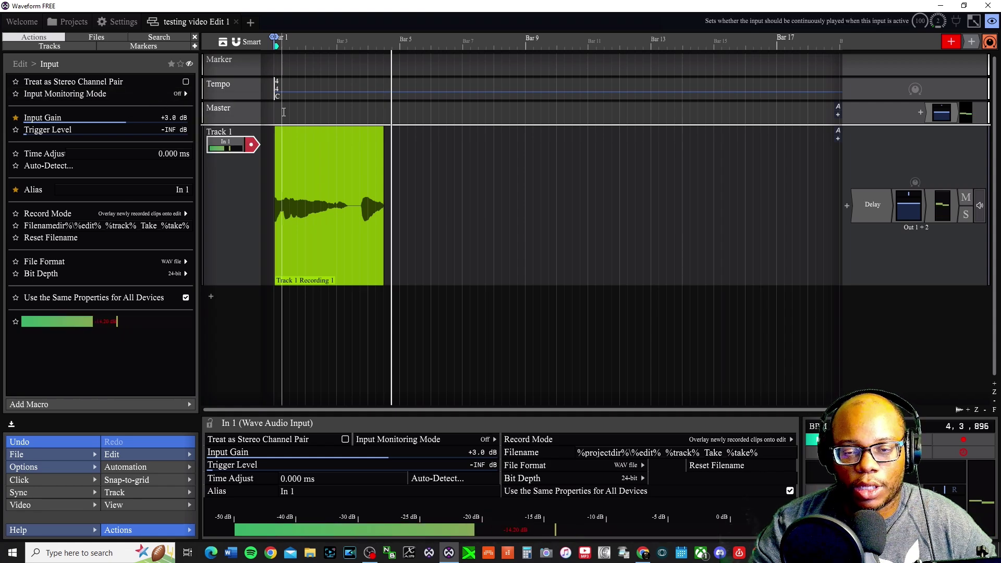